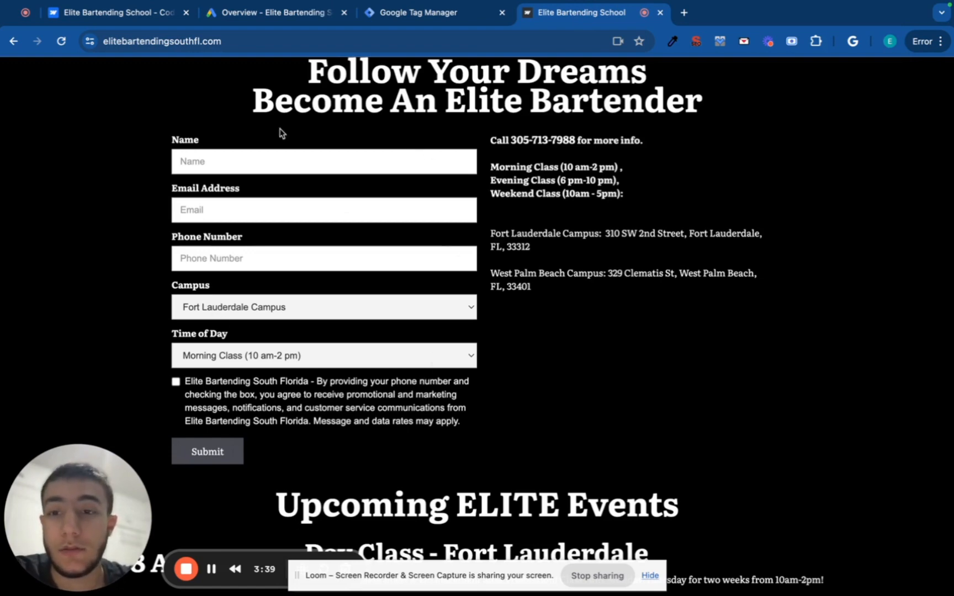
Open the elitebartendingsouthfl.com container from the Tag Manager accounts list and go to its Admin settings.
left_click(423, 19)
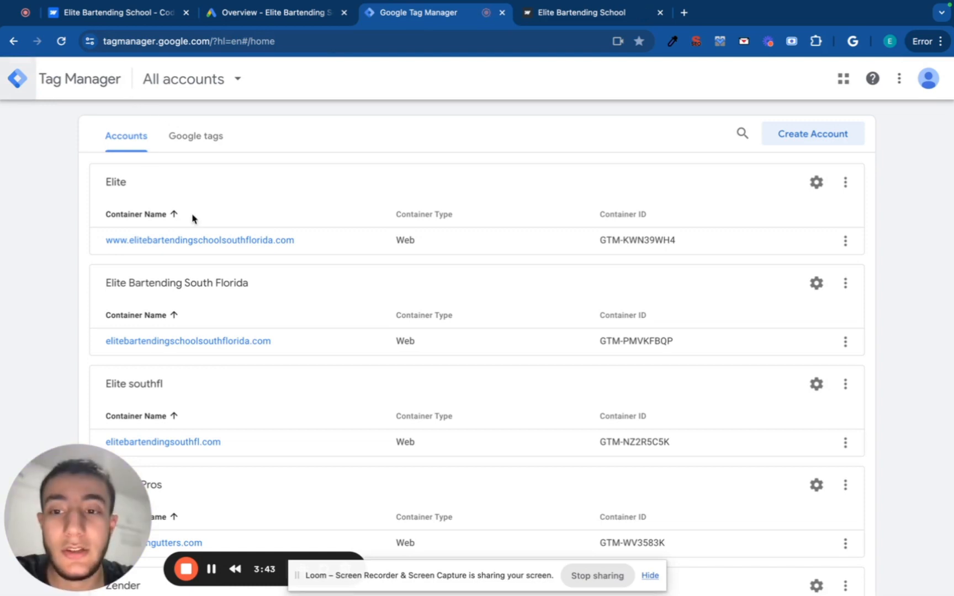
left_click(198, 440)
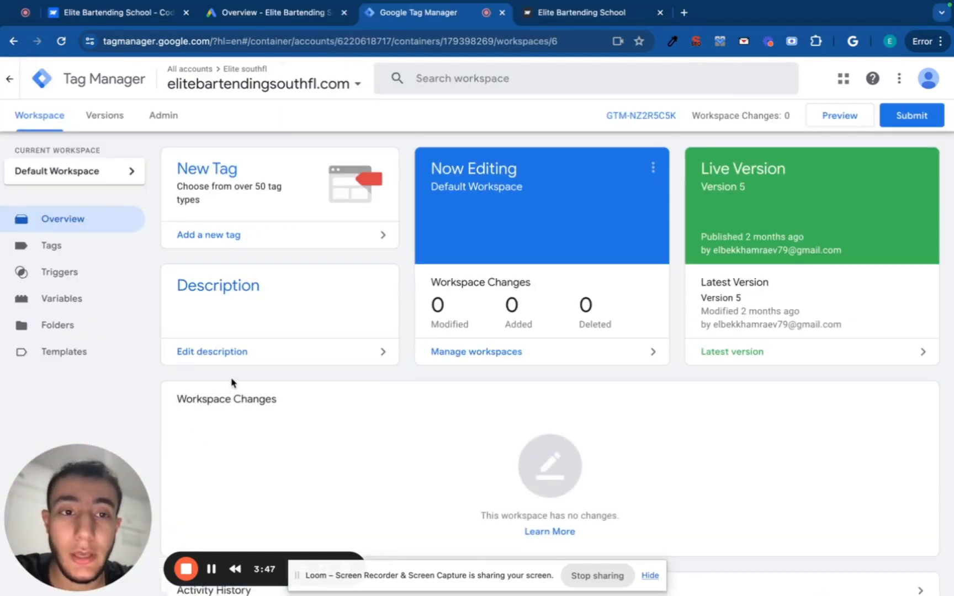
left_click(169, 120)
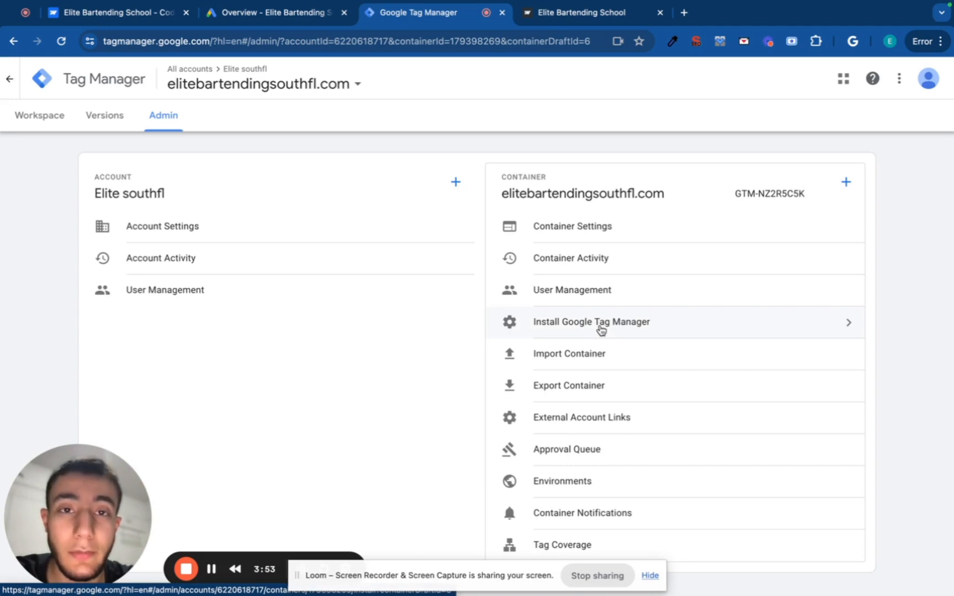
Show the container's Install Google Tag Manager instructions and copy the head code snippet.
left_click(608, 331)
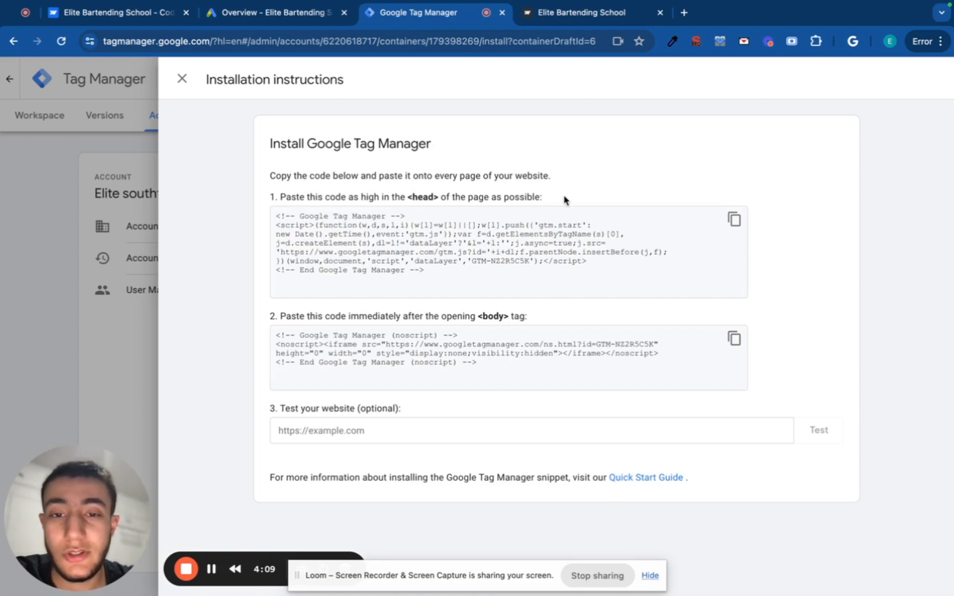
left_click(734, 219)
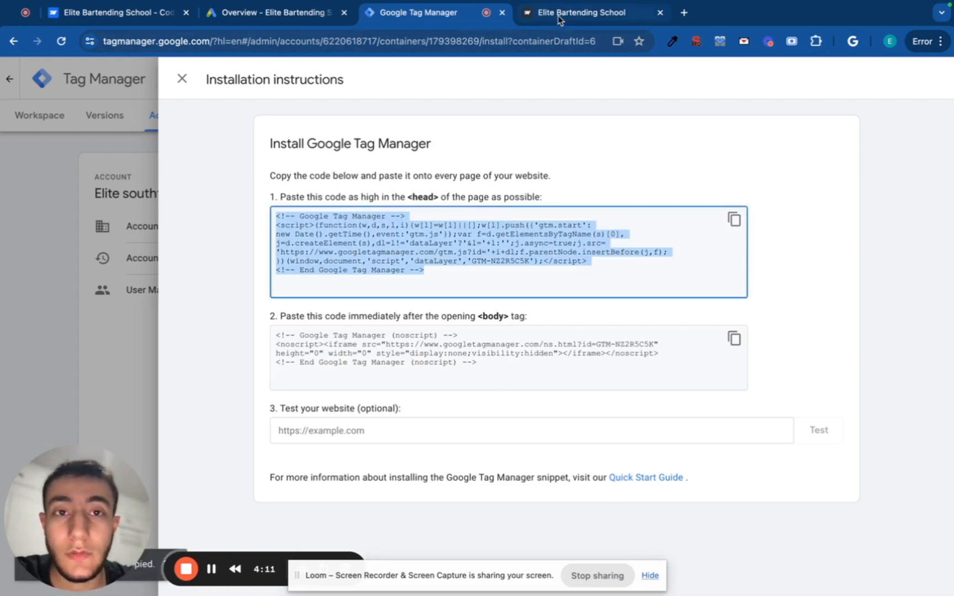
left_click(133, 13)
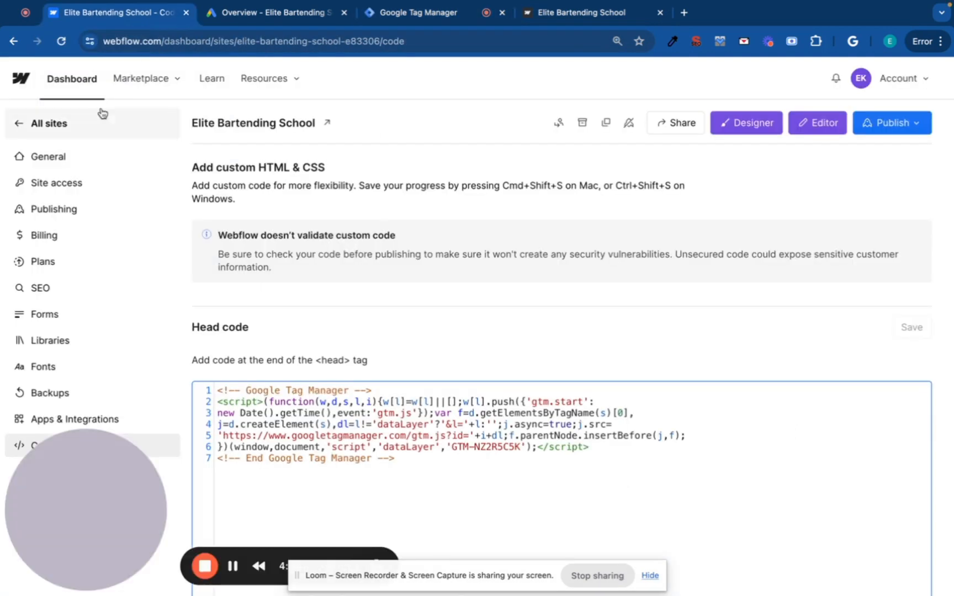
scroll(260, 345, "down", 1)
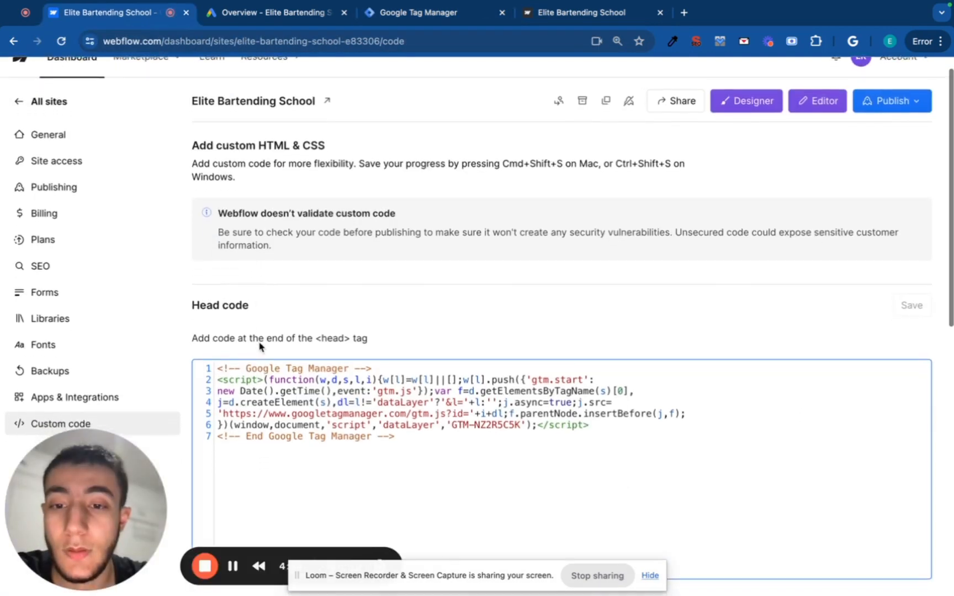
scroll(259, 346, "up", 1)
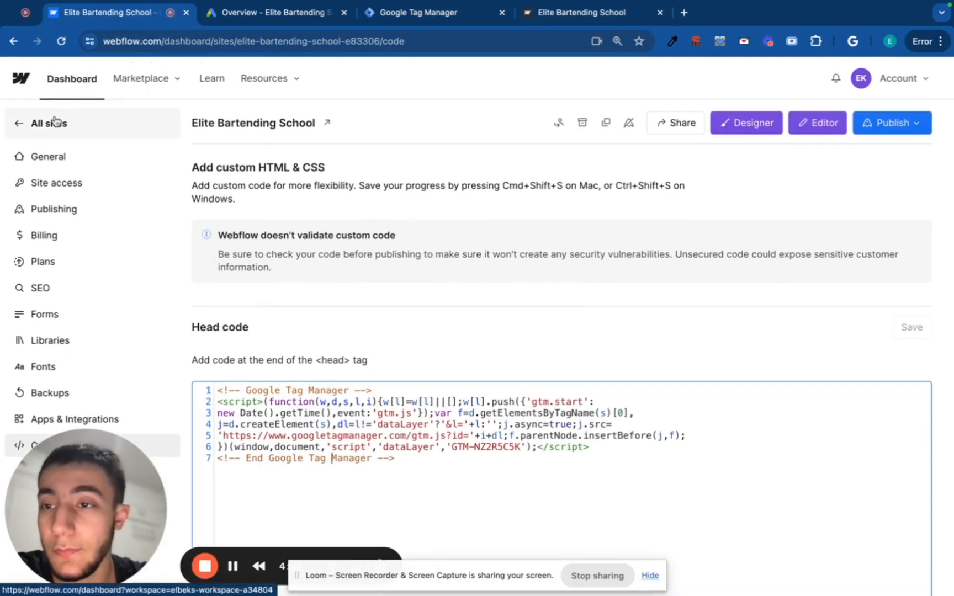
left_click(54, 123)
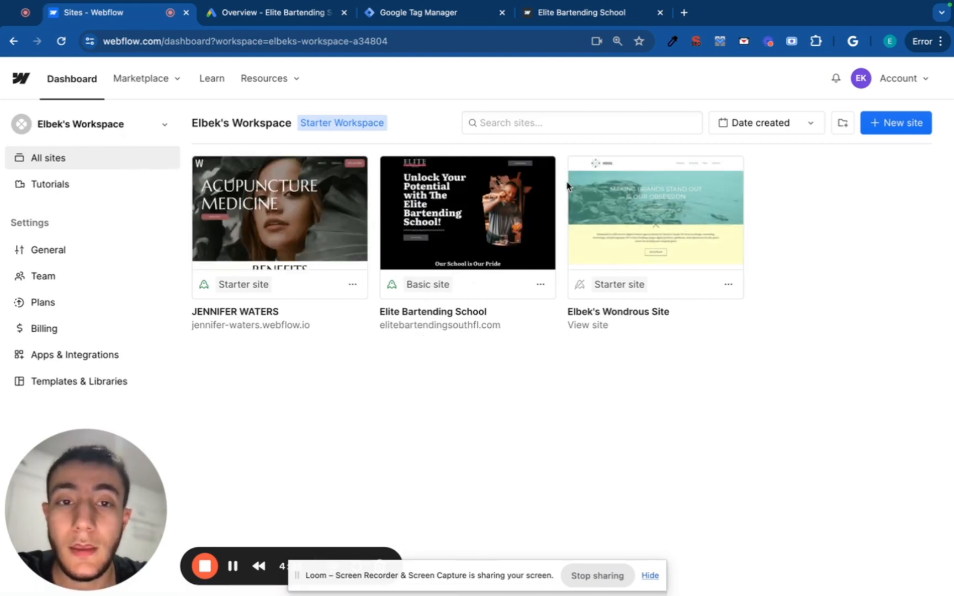
mouse_move(545, 175)
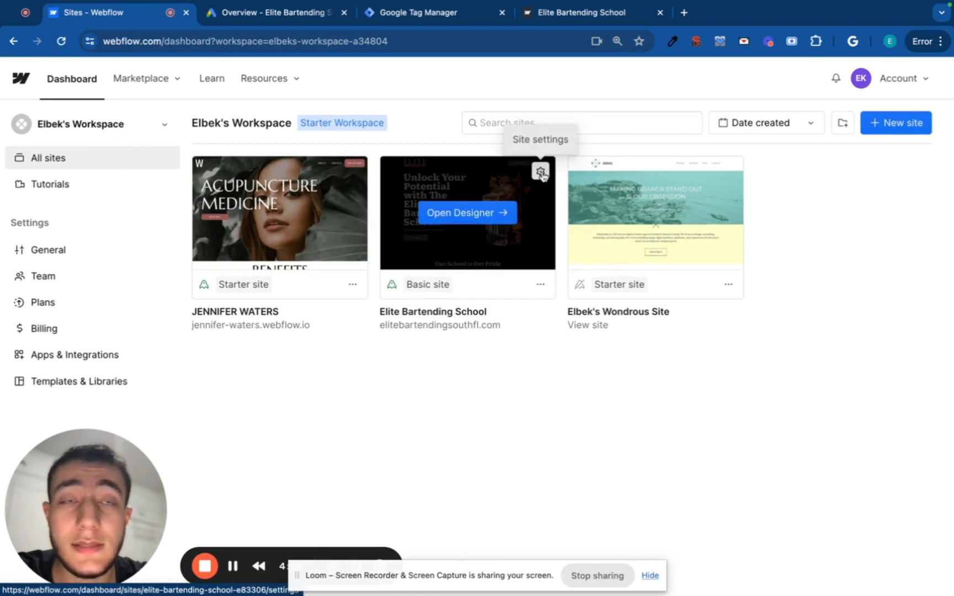
left_click(541, 172)
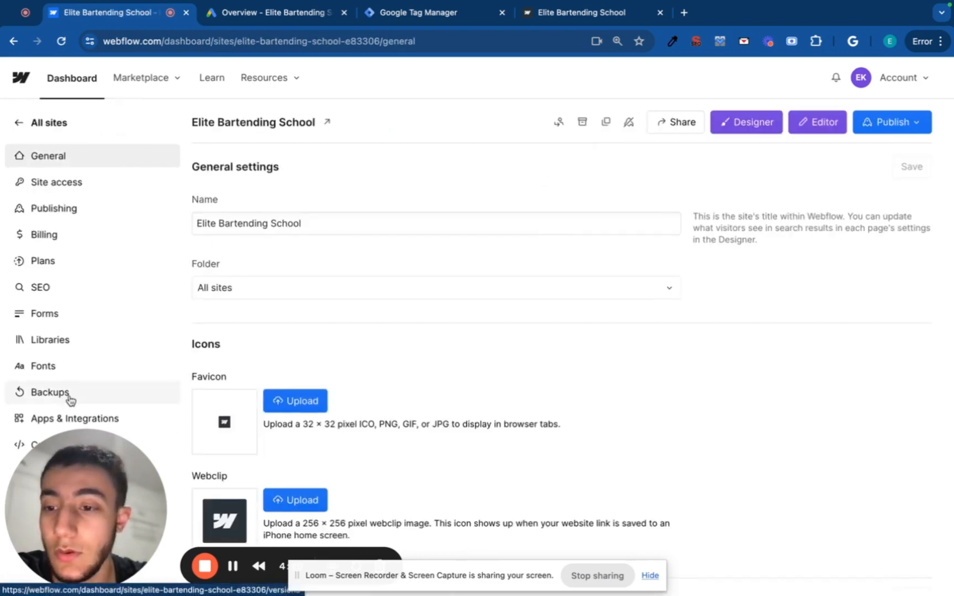
scroll(77, 397, "down", 2)
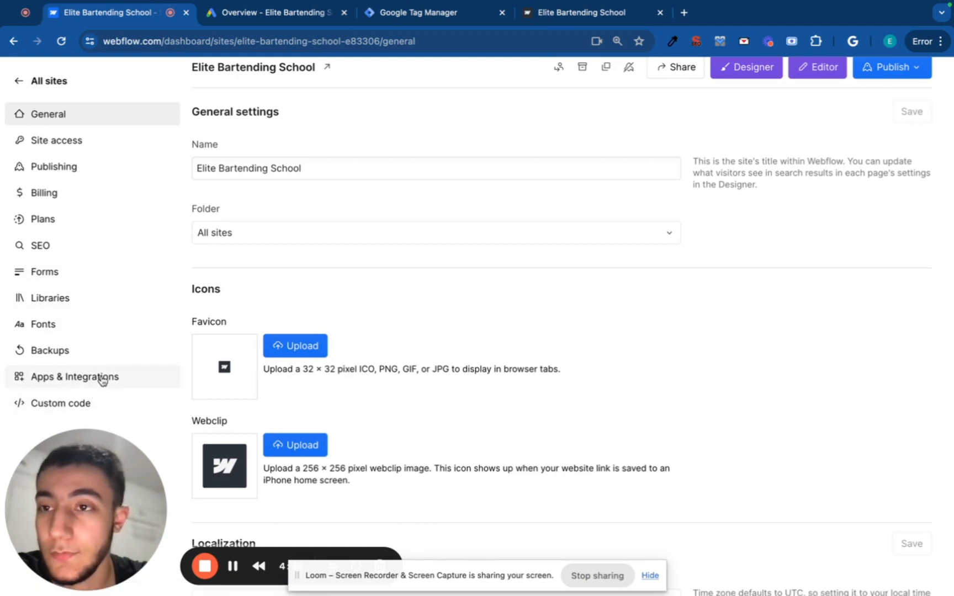
left_click(85, 403)
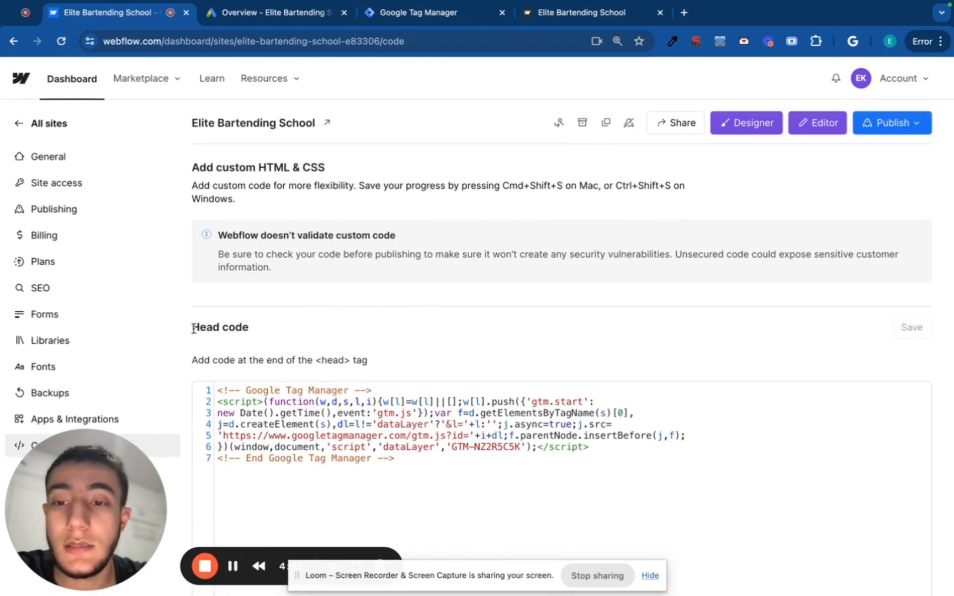
scroll(193, 329, "down", 2)
left_click_drag(192, 279, 261, 288)
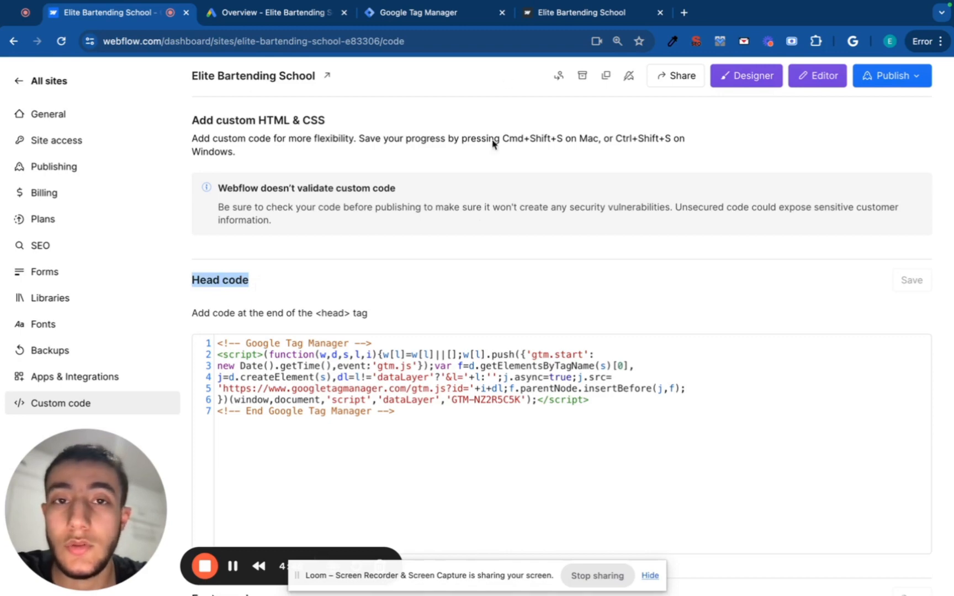
left_click(451, 399)
key("super+a")
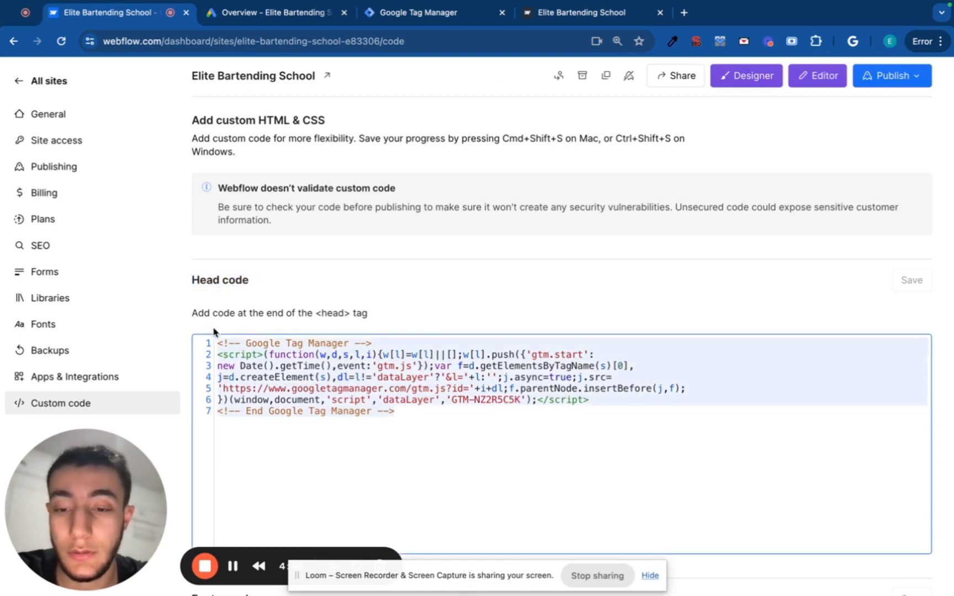
left_click(426, 461)
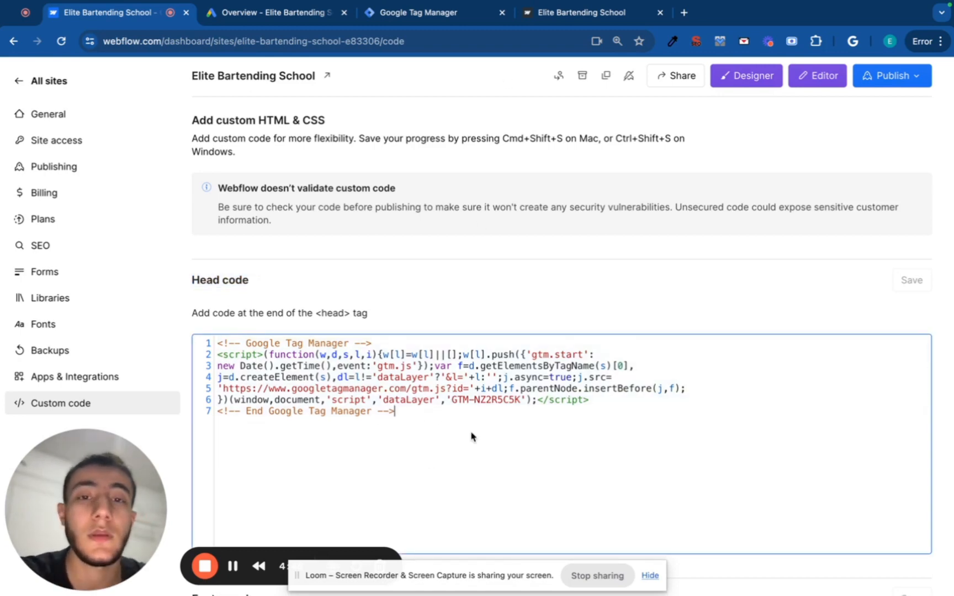
scroll(471, 436, "down", 5)
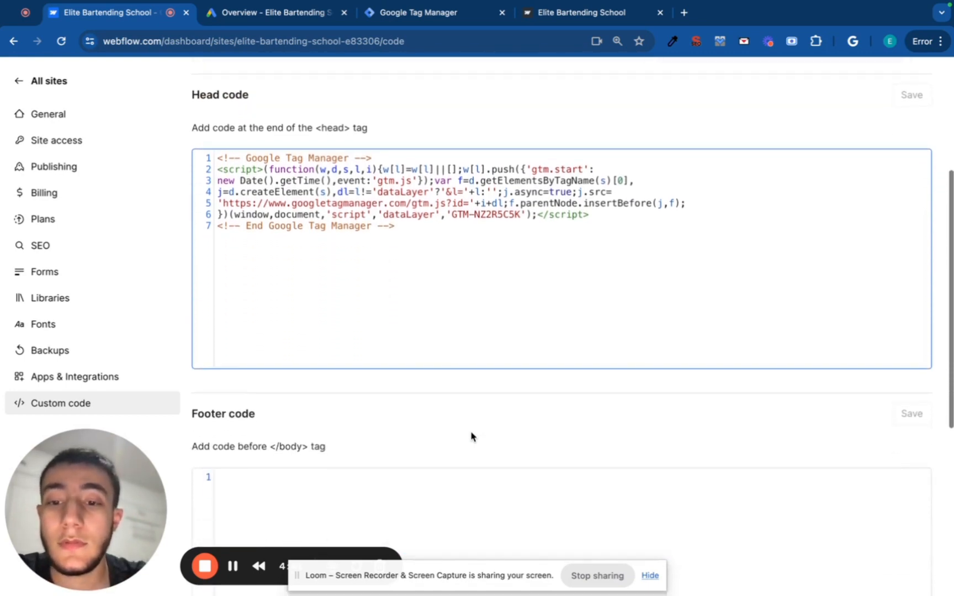
scroll(470, 436, "down", 3)
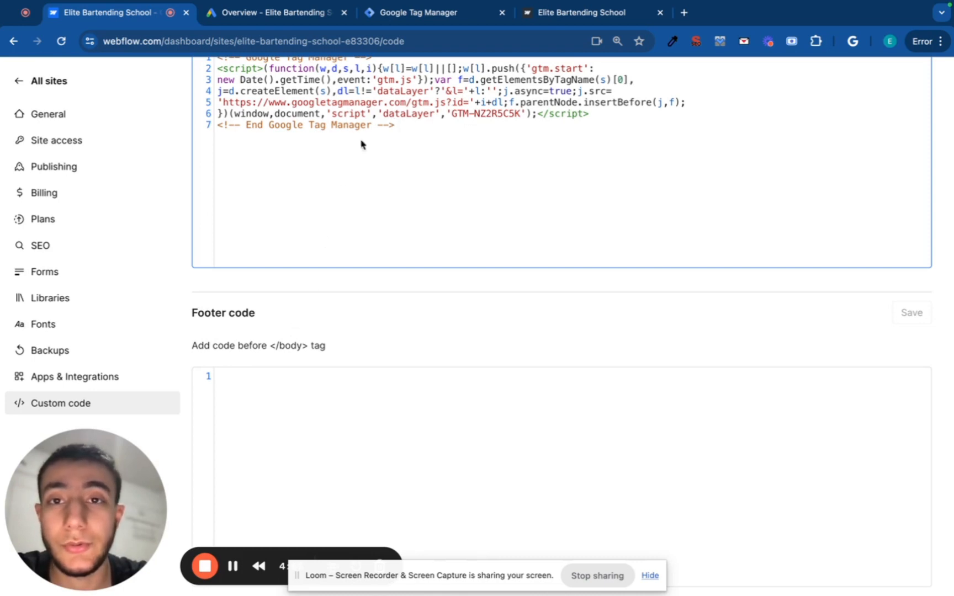
left_click(425, 17)
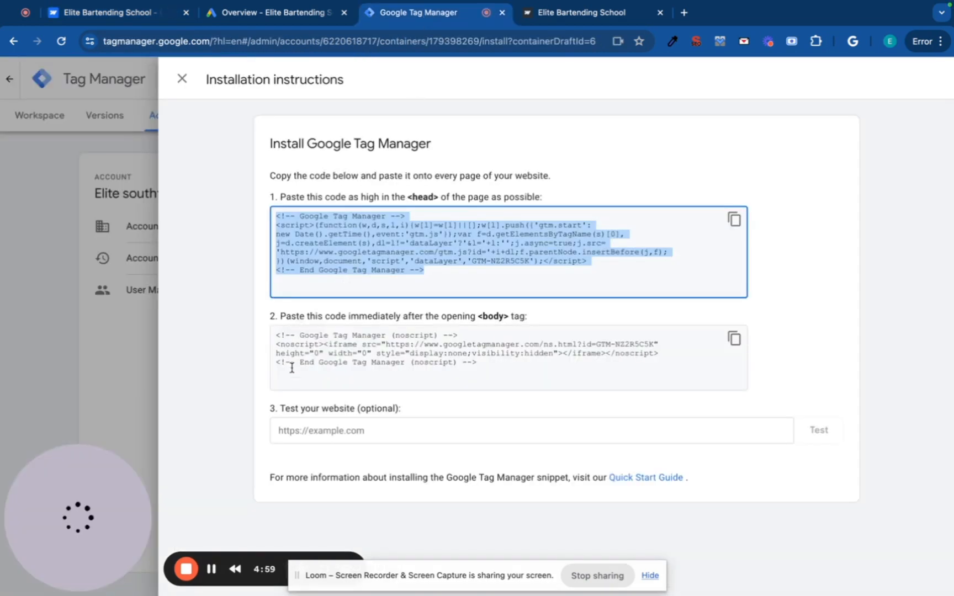
Paste the GTM body noscript snippet into Webflow's Footer code and save it.
left_click(733, 340)
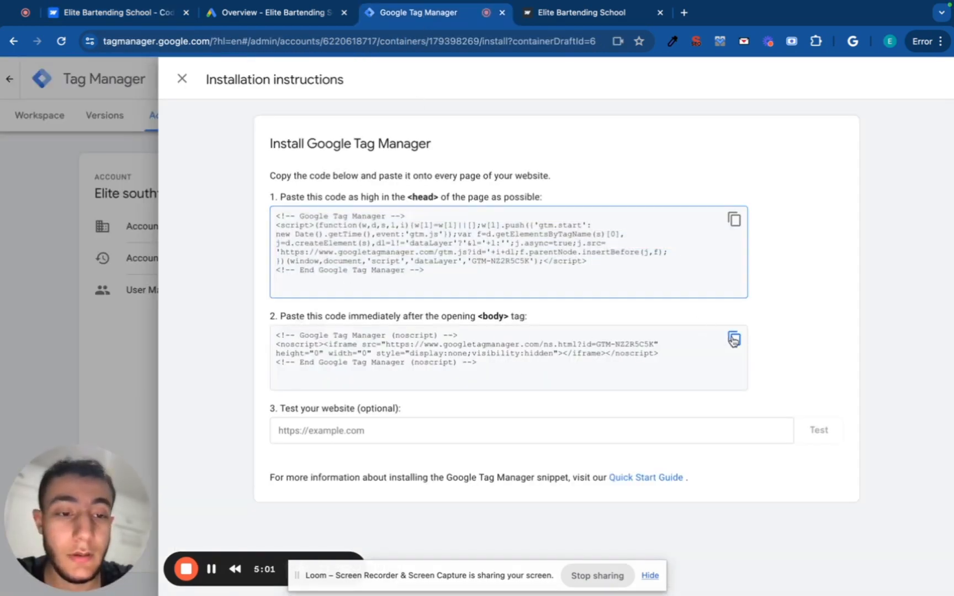
left_click(153, 22)
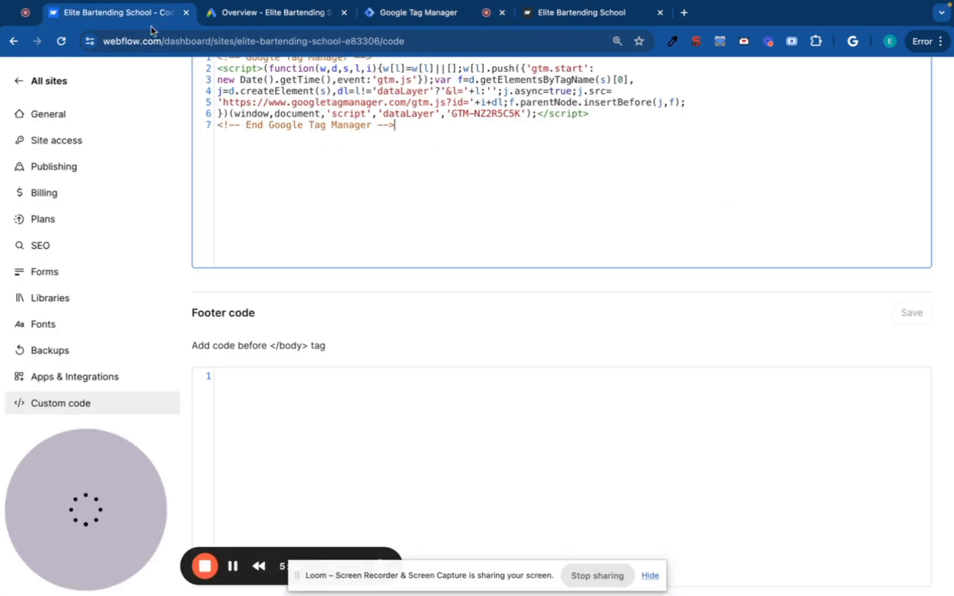
left_click(262, 375)
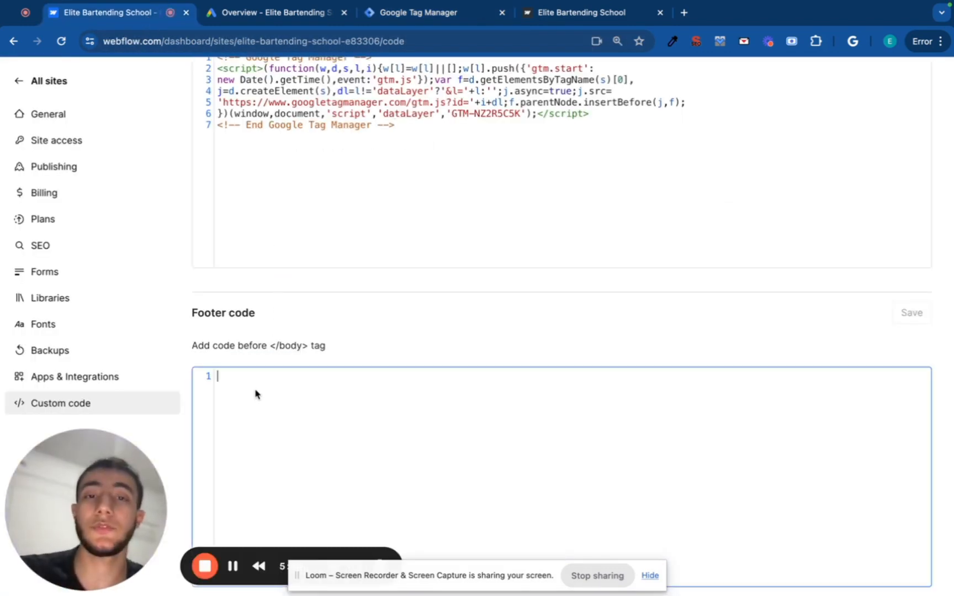
key("super+v")
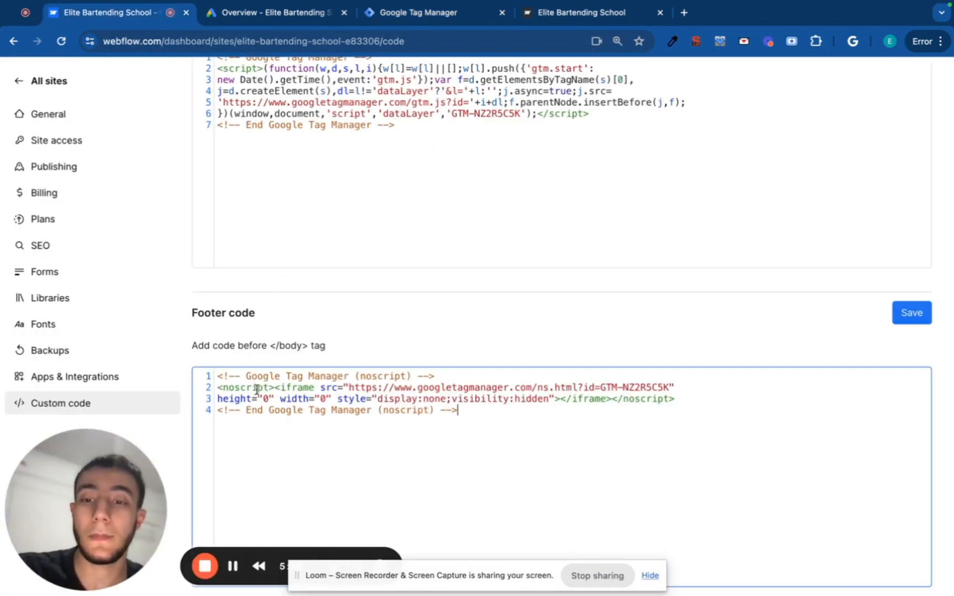
left_click(912, 313)
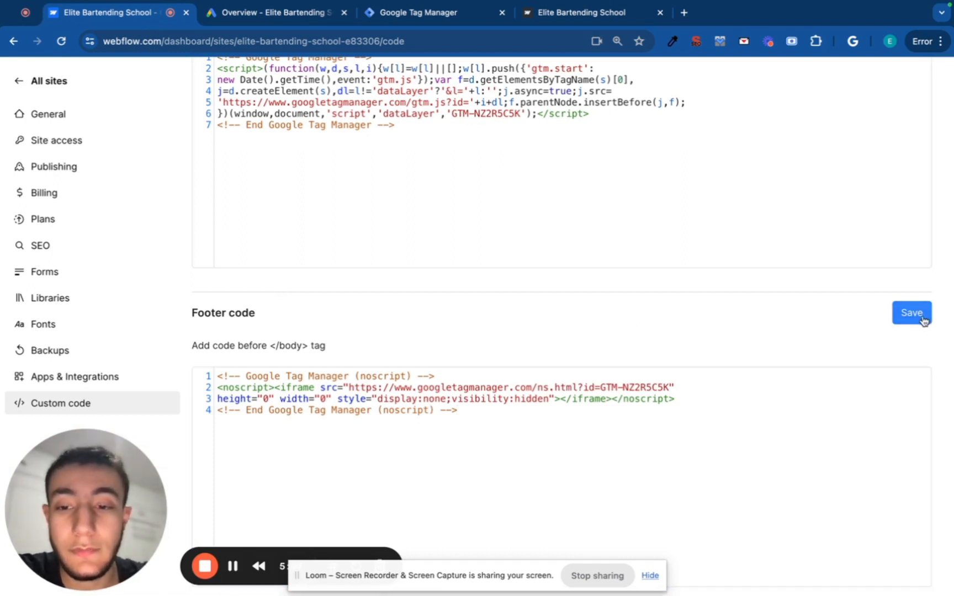
scroll(796, 333, "up", 5)
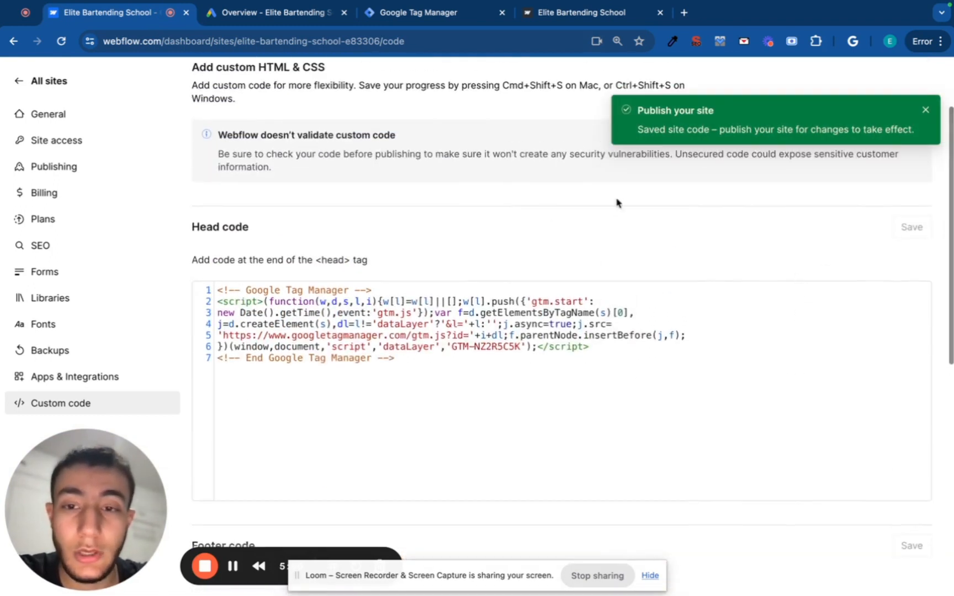
scroll(668, 447, "down", 5)
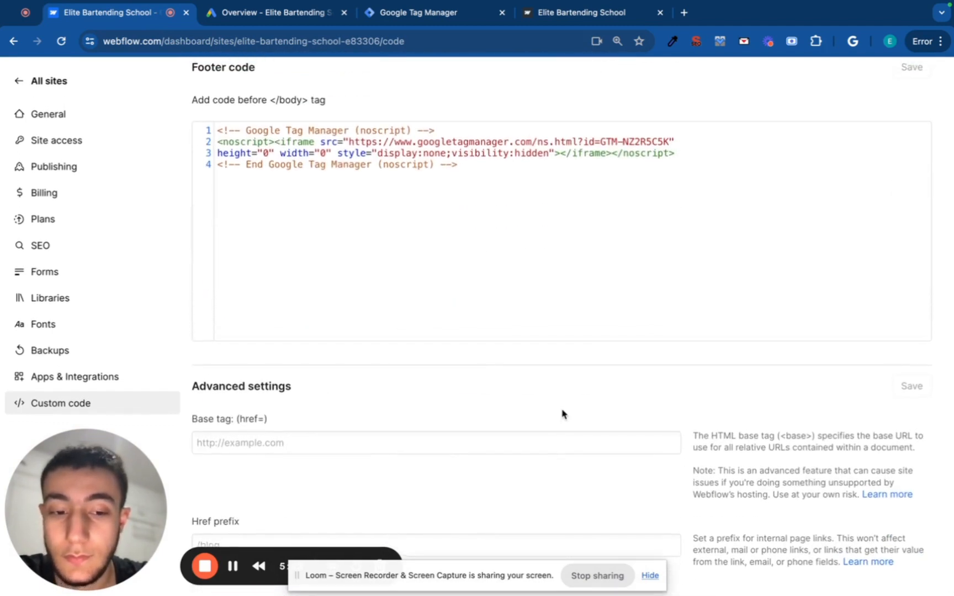
scroll(572, 403, "up", 3)
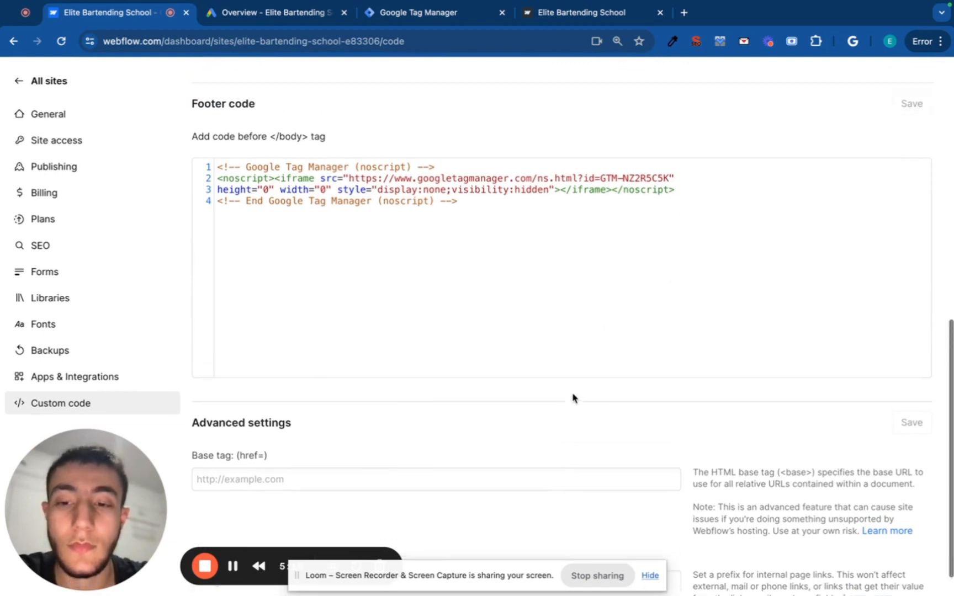
scroll(572, 397, "up", 1)
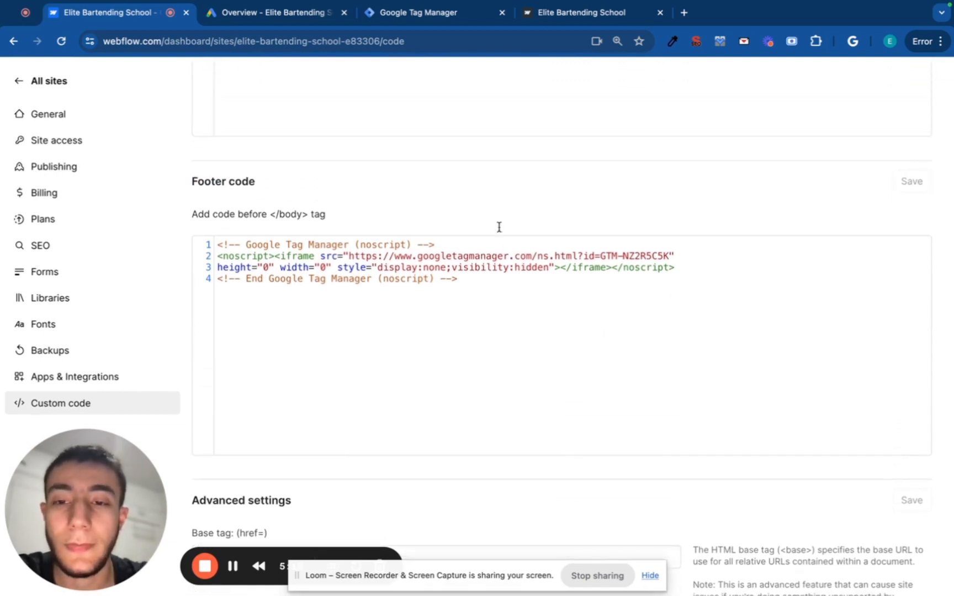
Copy the bartending school website's address from its browser tab.
left_click(456, 16)
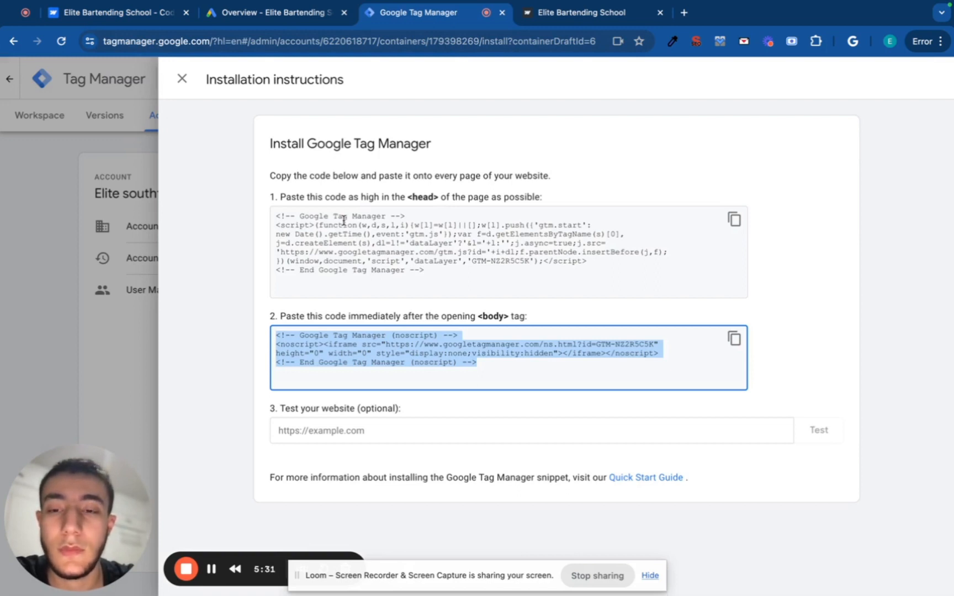
left_click(318, 250)
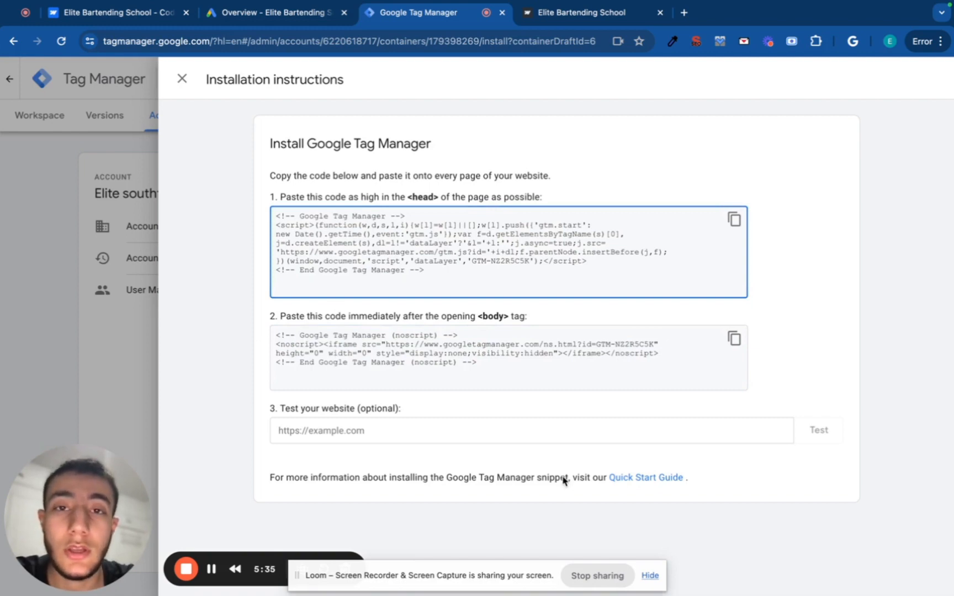
left_click(581, 19)
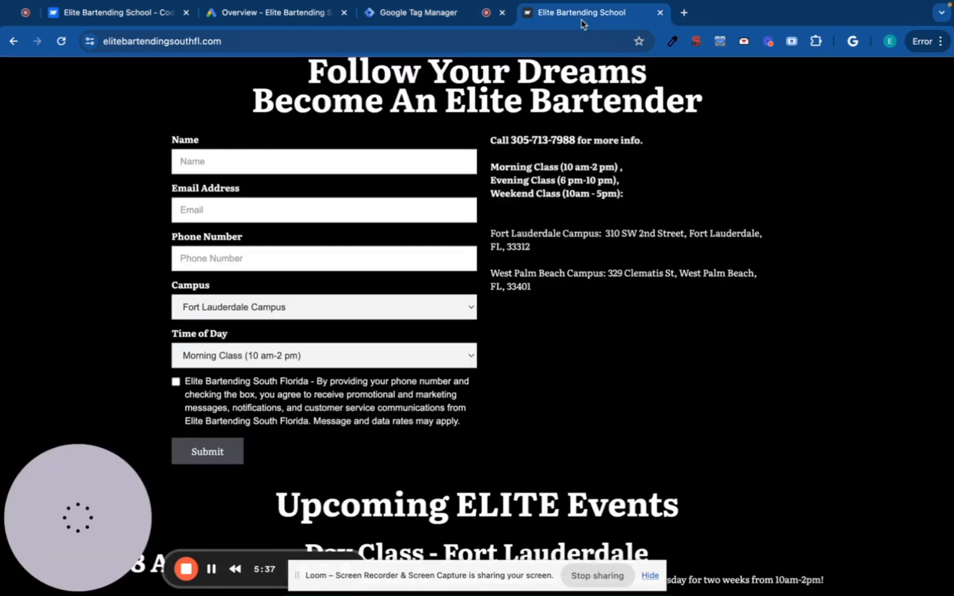
left_click(489, 43)
key("ctrl+c")
left_click(441, 13)
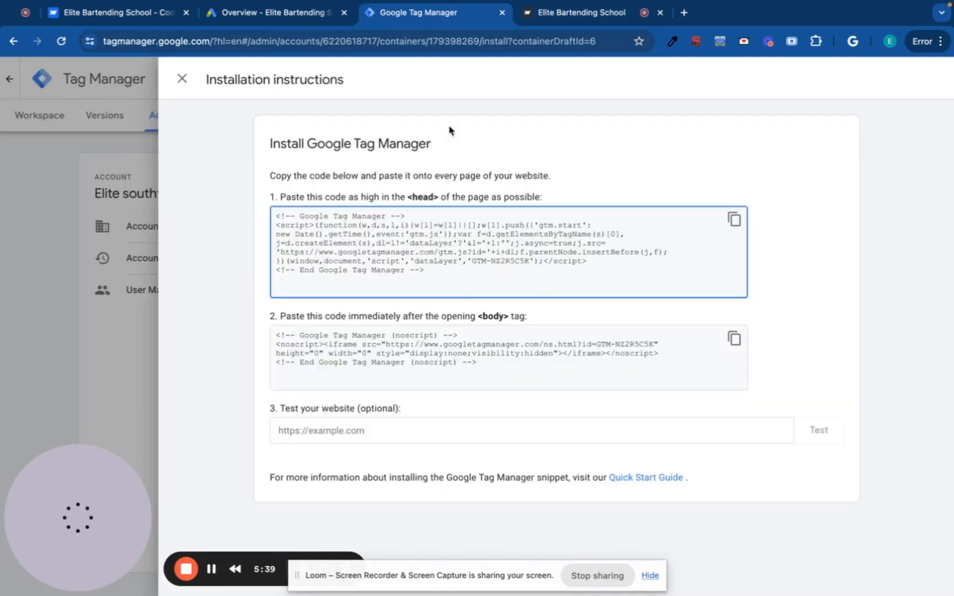
left_click(450, 432)
key("ctrl+v")
left_click(812, 442)
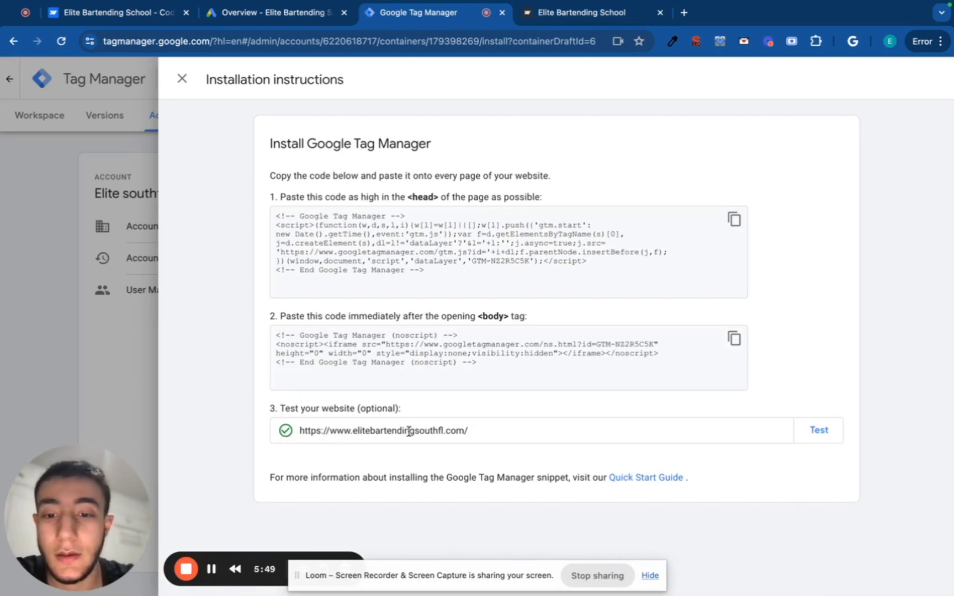
left_click_drag(473, 432, 299, 431)
left_click(320, 409)
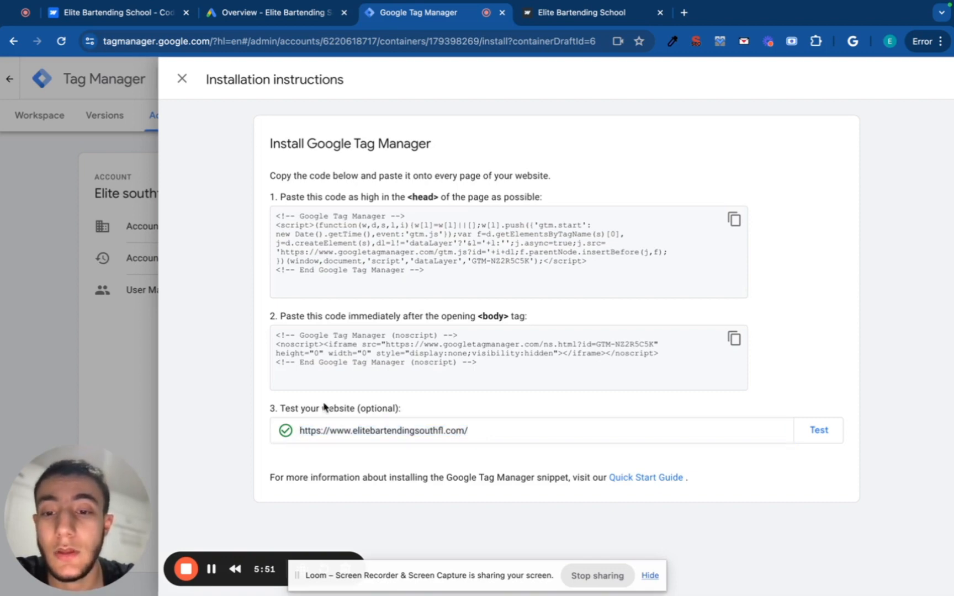
left_click(182, 79)
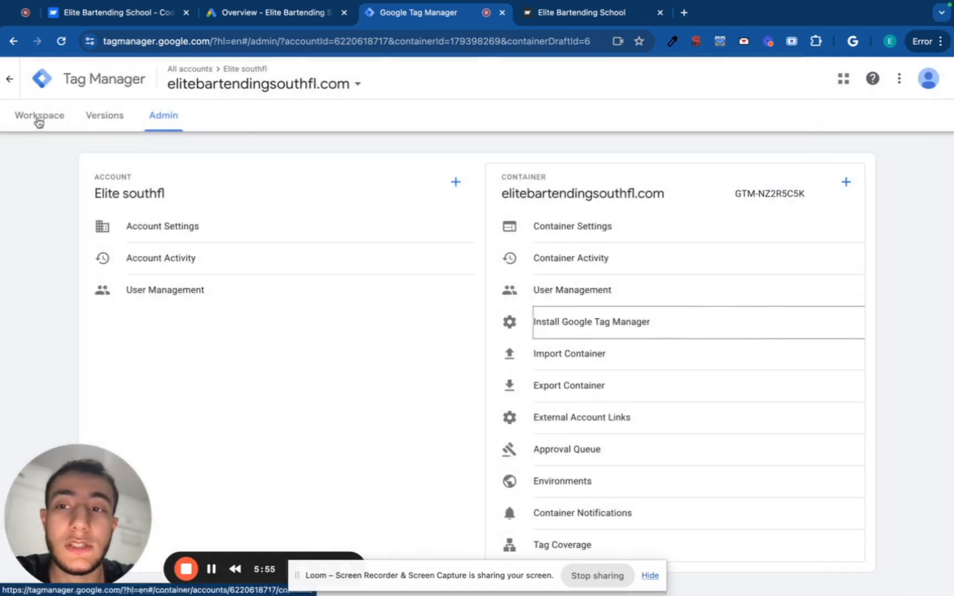
Create a new workspace tag named 'Google Ads Conversion tracking', then move to Google Ads.
left_click(37, 119)
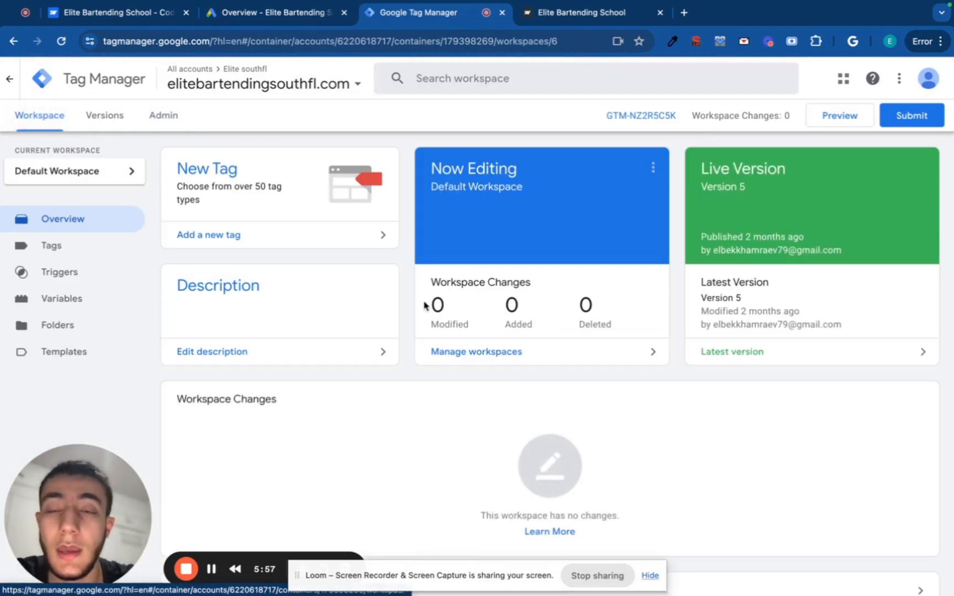
left_click(280, 189)
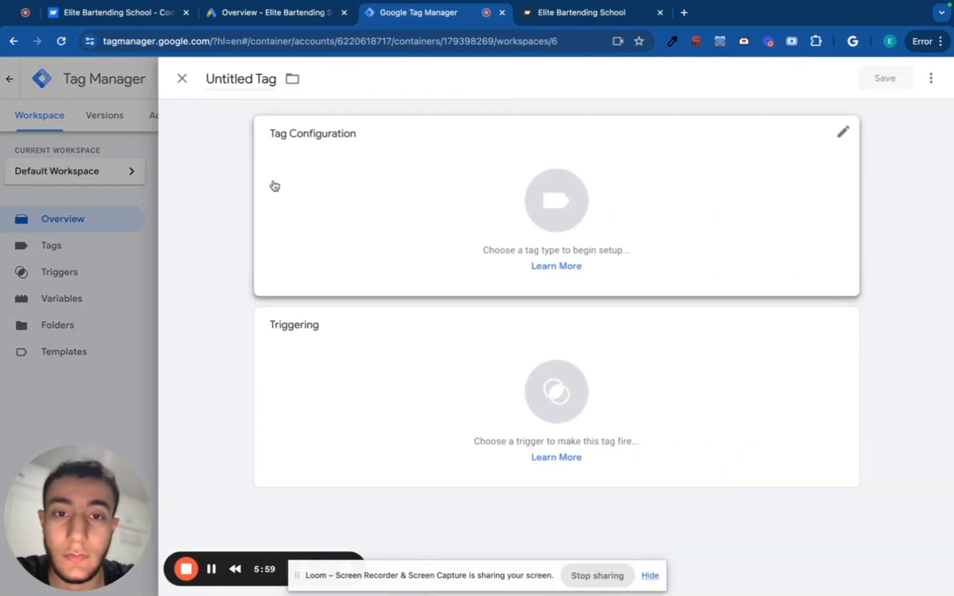
left_click(276, 79)
key("BackSpace")
type("Googl")
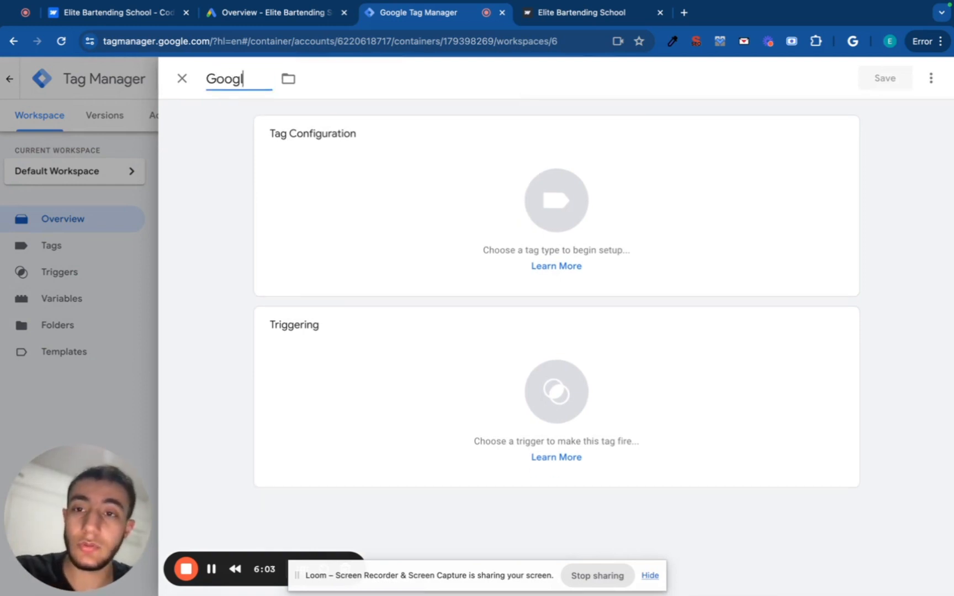
type("e A")
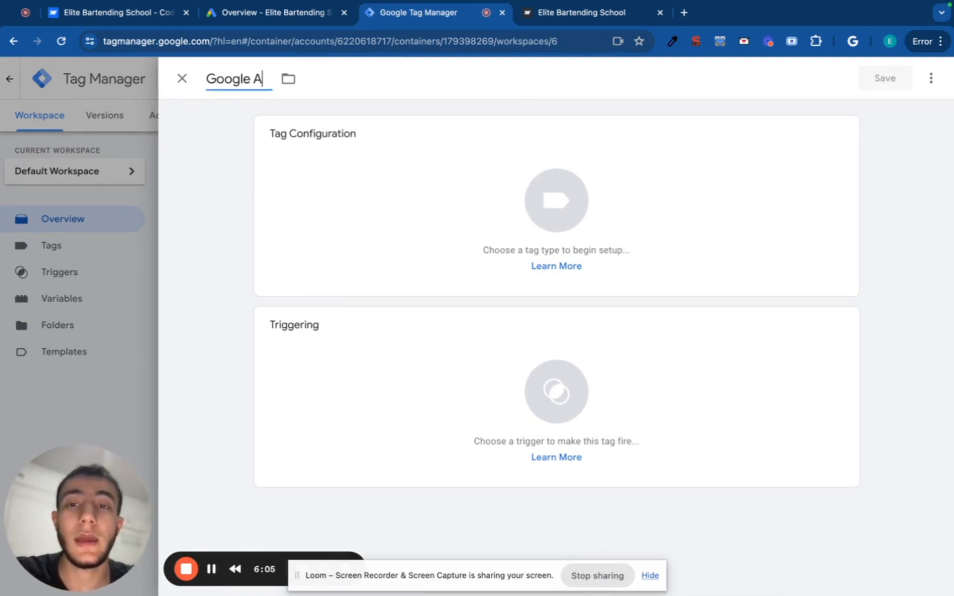
type("ds Con")
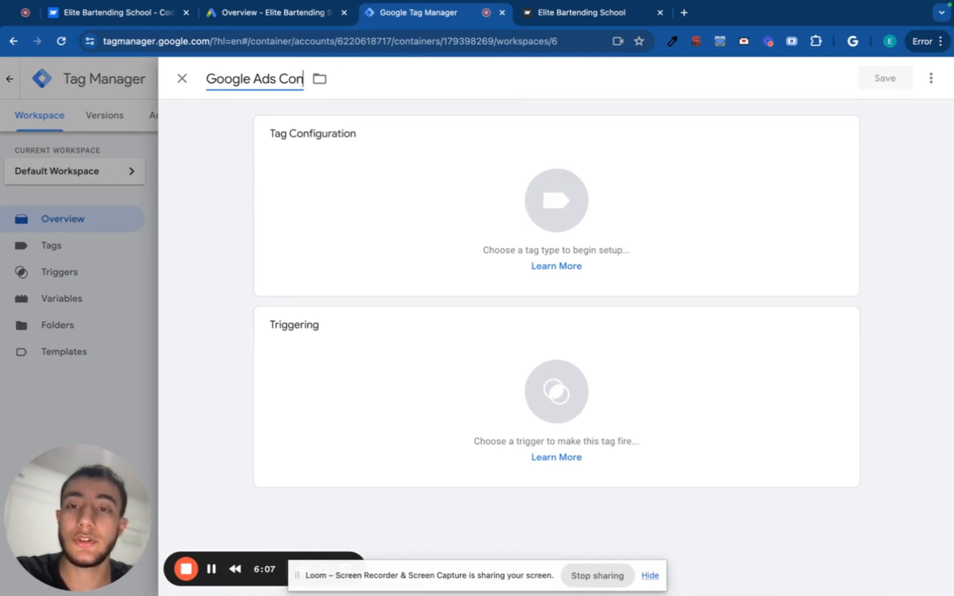
type("version")
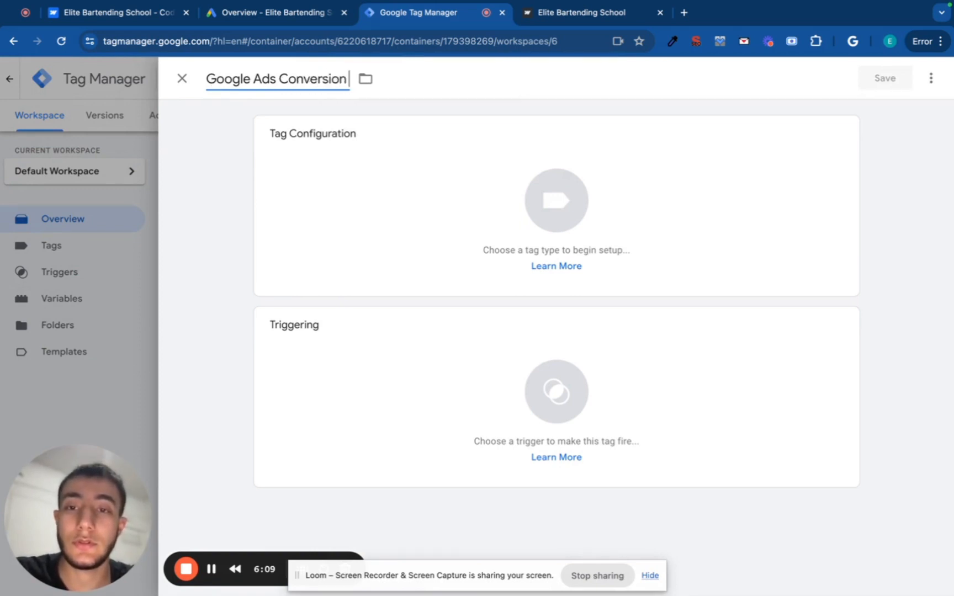
type(" tracking")
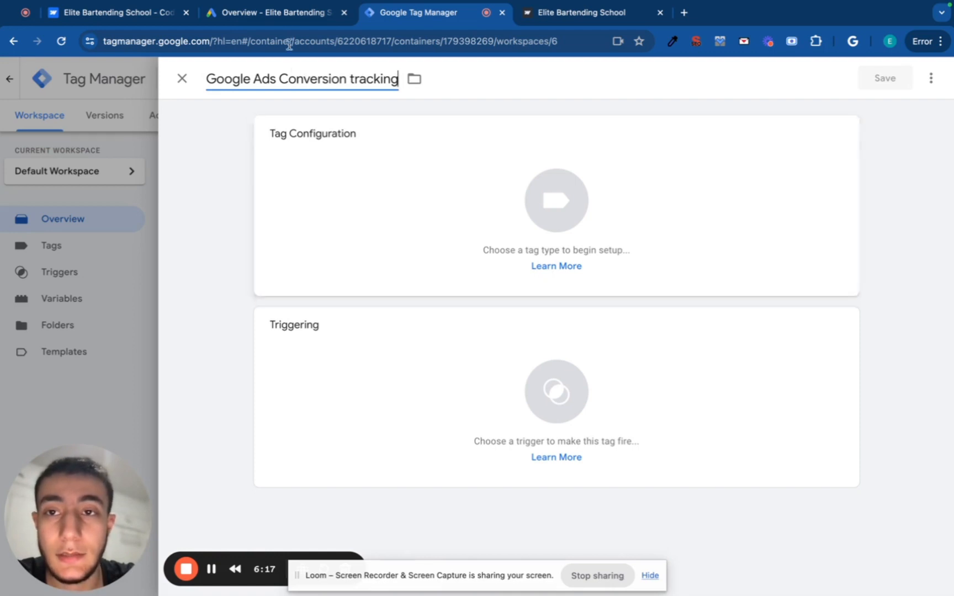
left_click(288, 16)
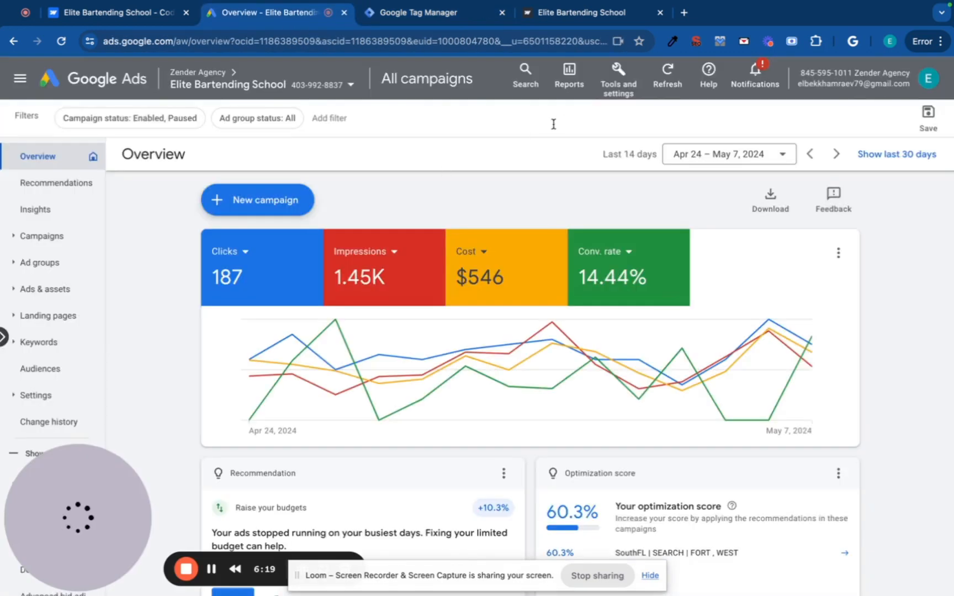
Start a new Website conversion action from Tools and settings > Conversions.
left_click(625, 97)
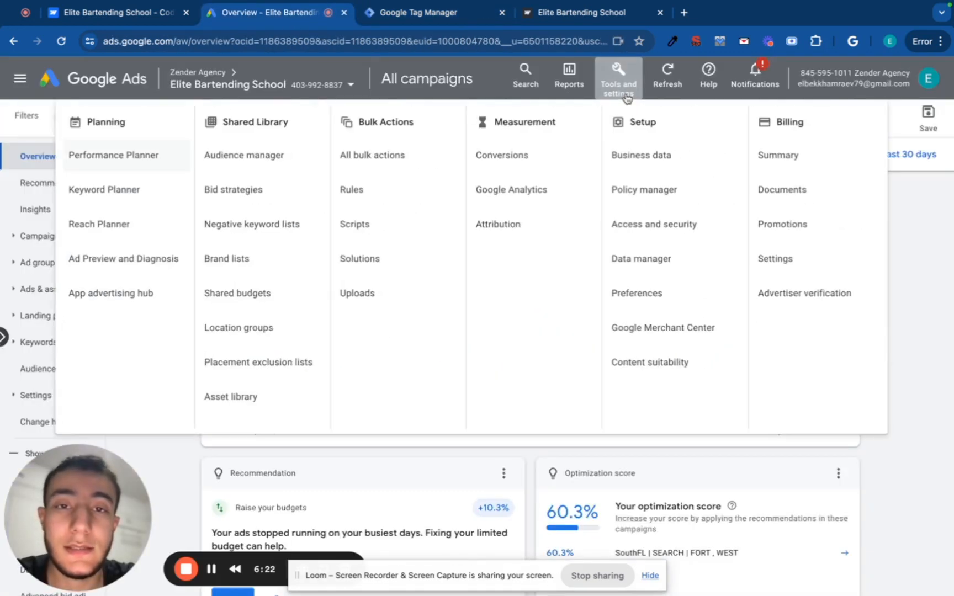
left_click(527, 161)
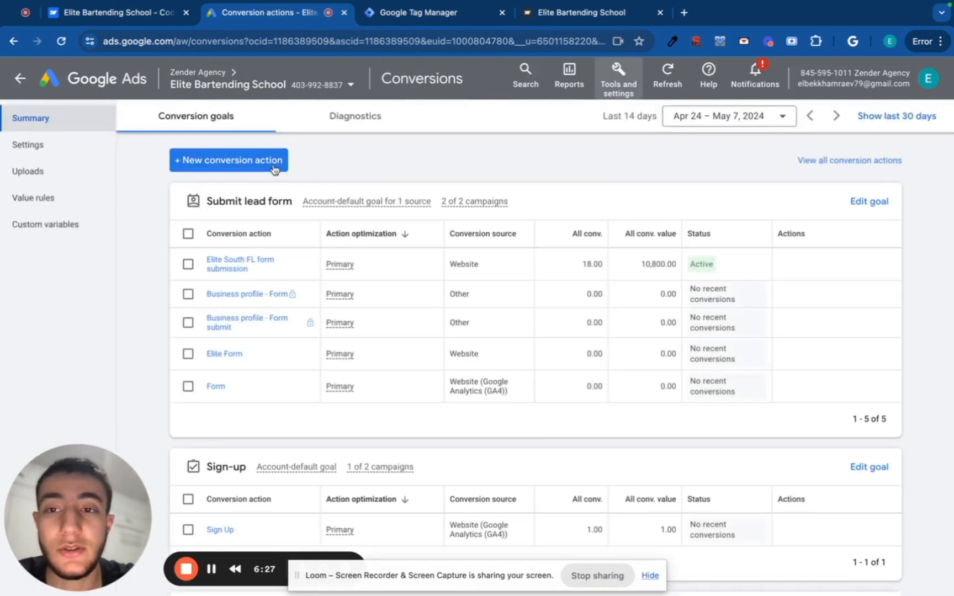
left_click(275, 169)
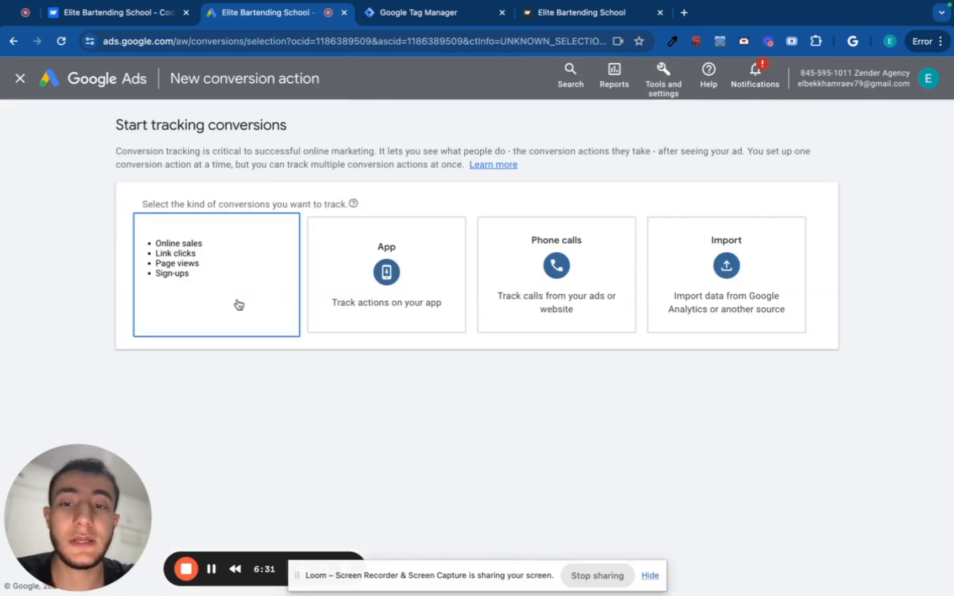
left_click(235, 295)
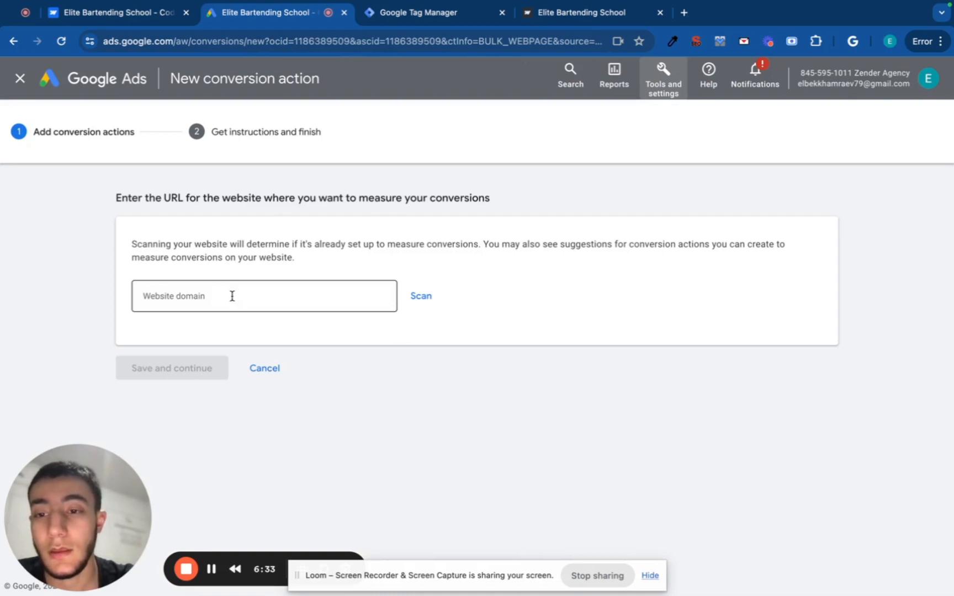
left_click(554, 12)
key("ctrl+c")
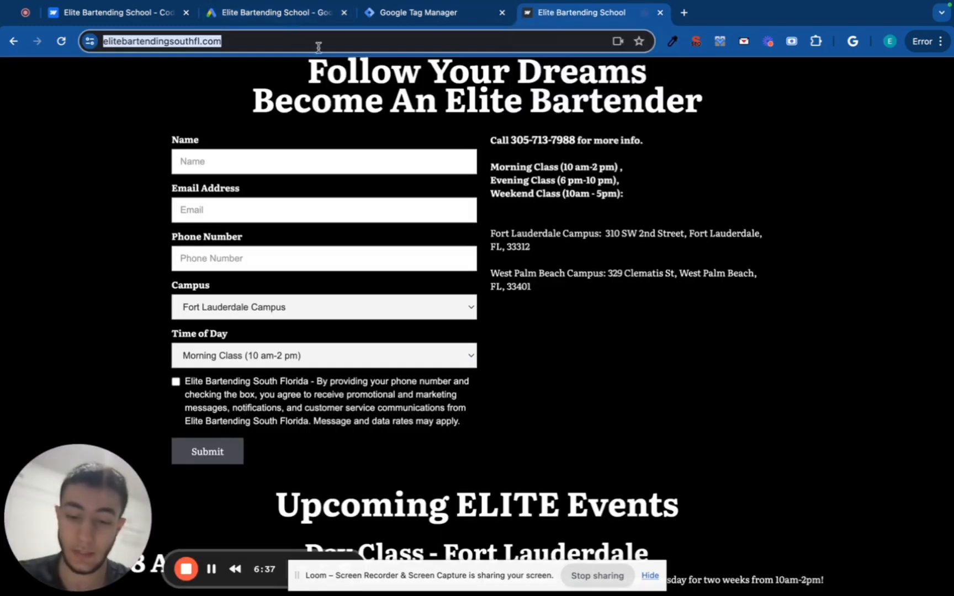
left_click(296, 14)
left_click(277, 296)
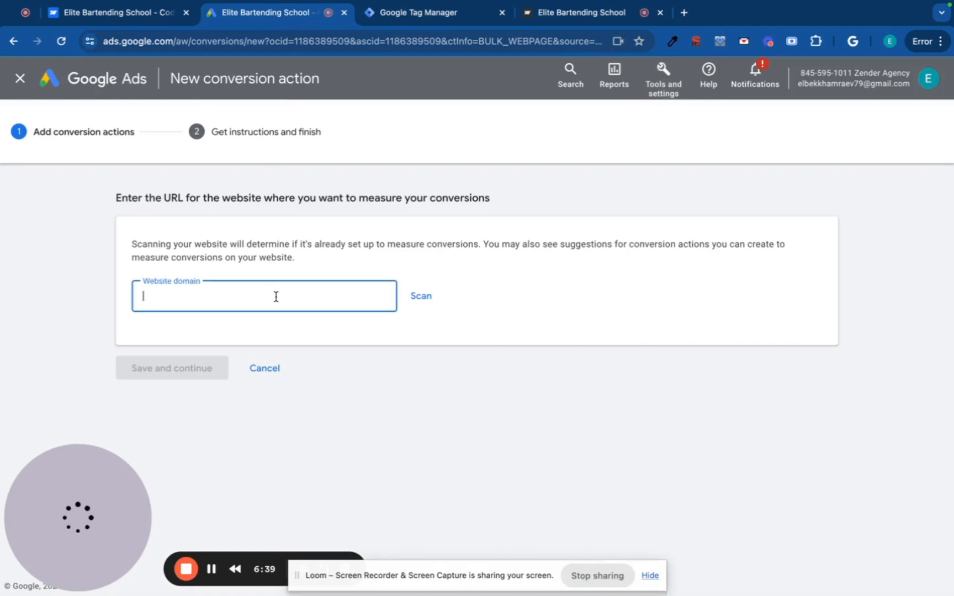
key("ctrl+v")
left_click(420, 297)
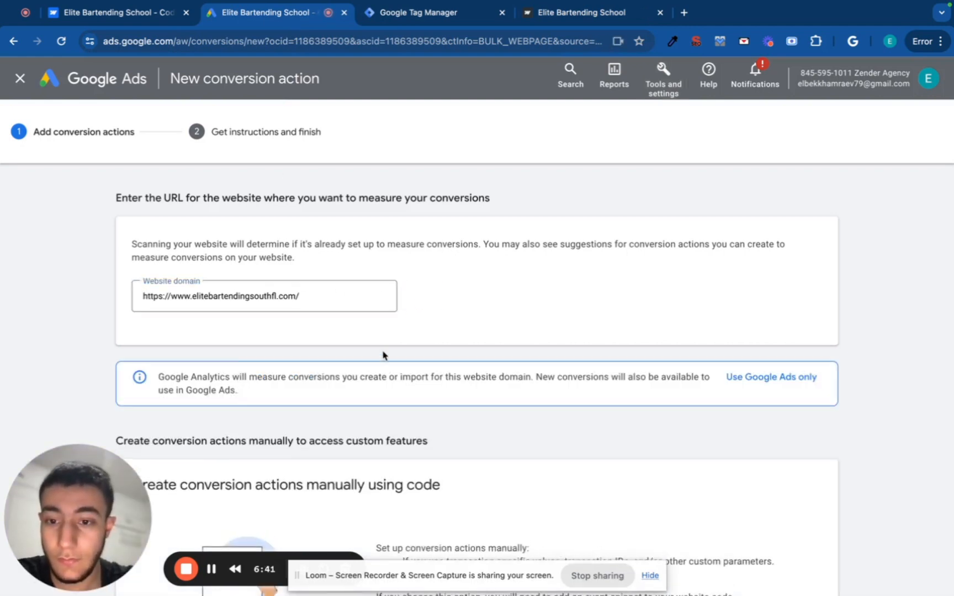
scroll(384, 356, "down", 3)
scroll(377, 360, "down", 2)
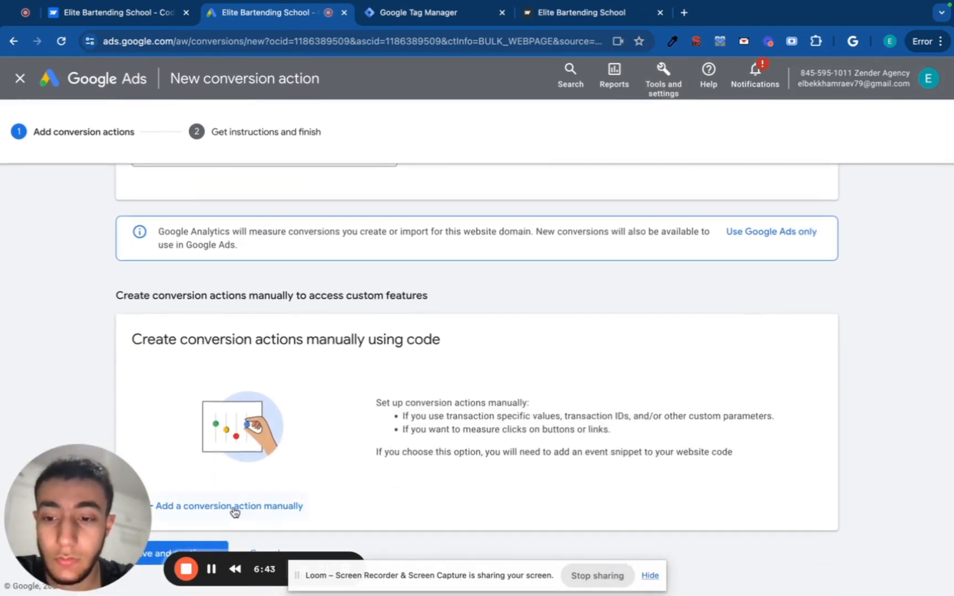
scroll(232, 259, "up", 2)
scroll(230, 254, "down", 2)
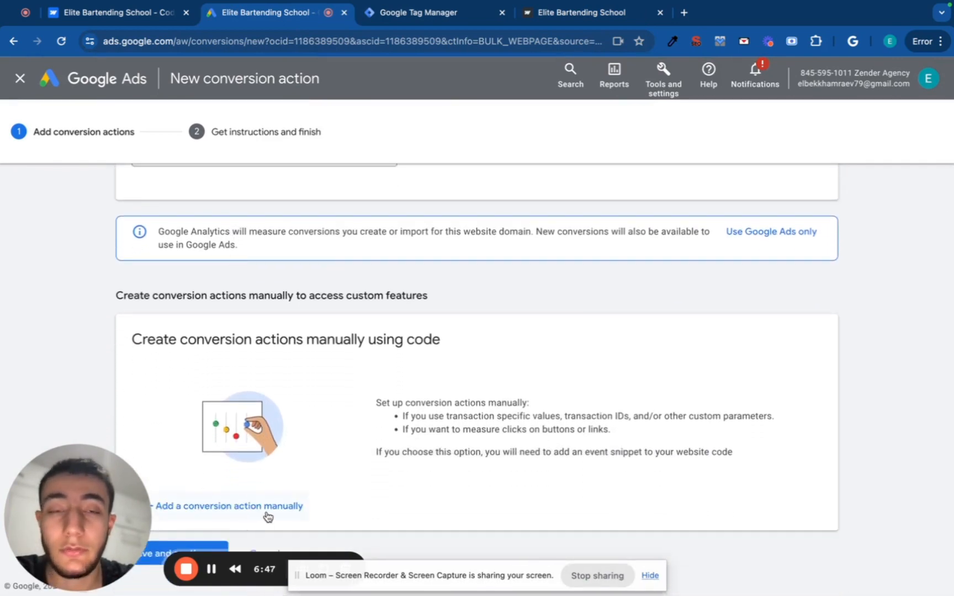
left_click(268, 513)
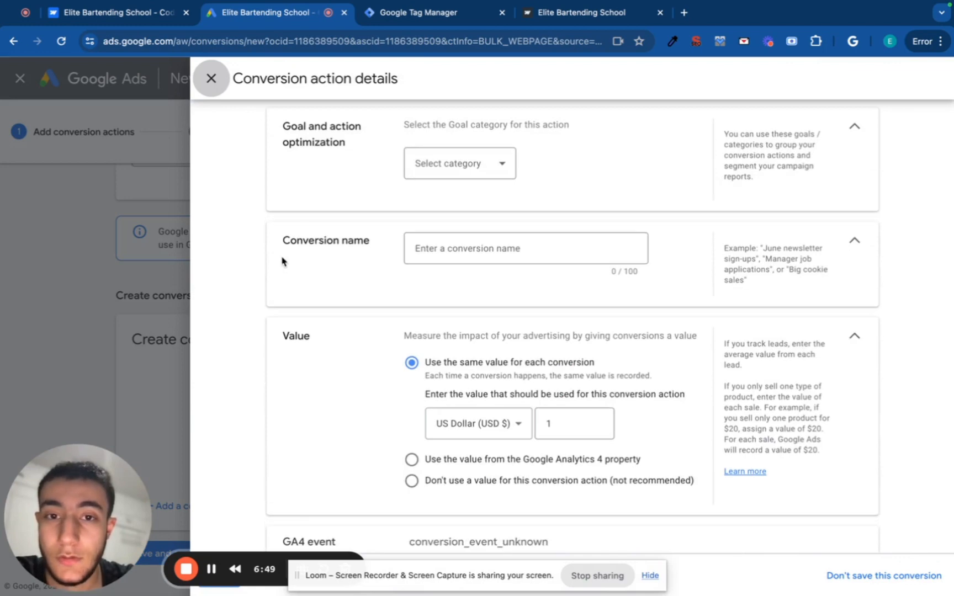
Set the conversion action's goal category to Contact.
left_click(439, 163)
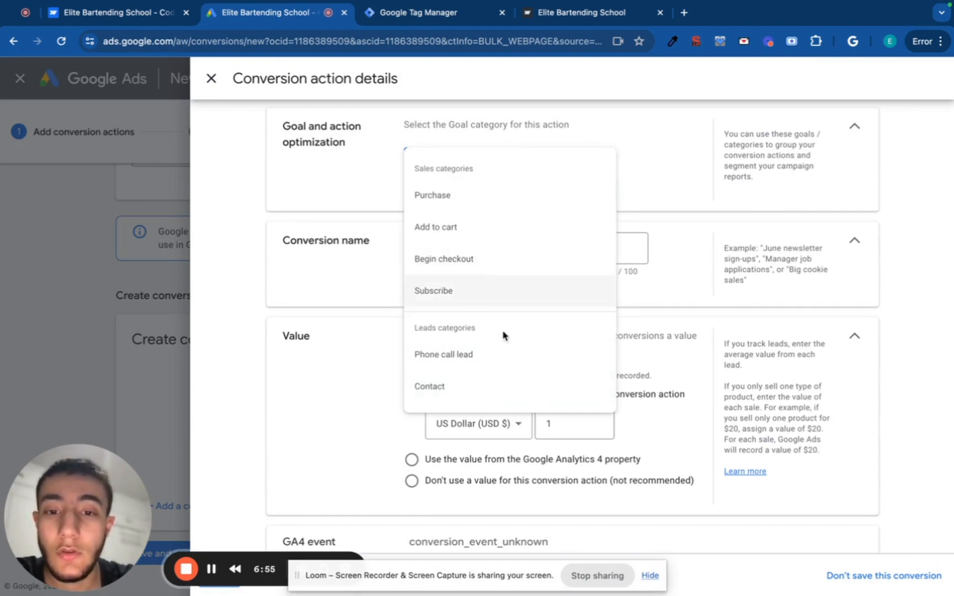
left_click(500, 388)
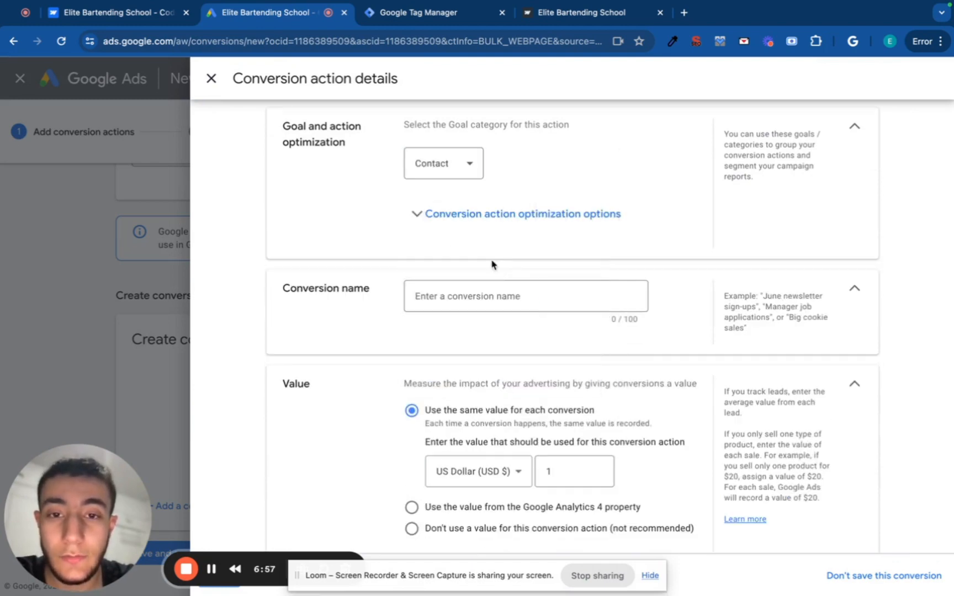
left_click(593, 10)
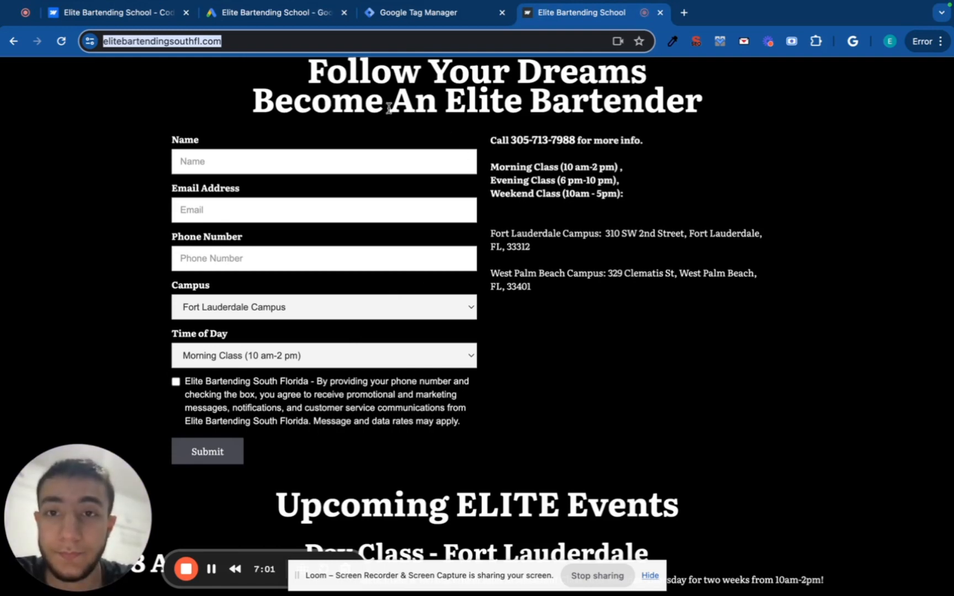
left_click(294, 16)
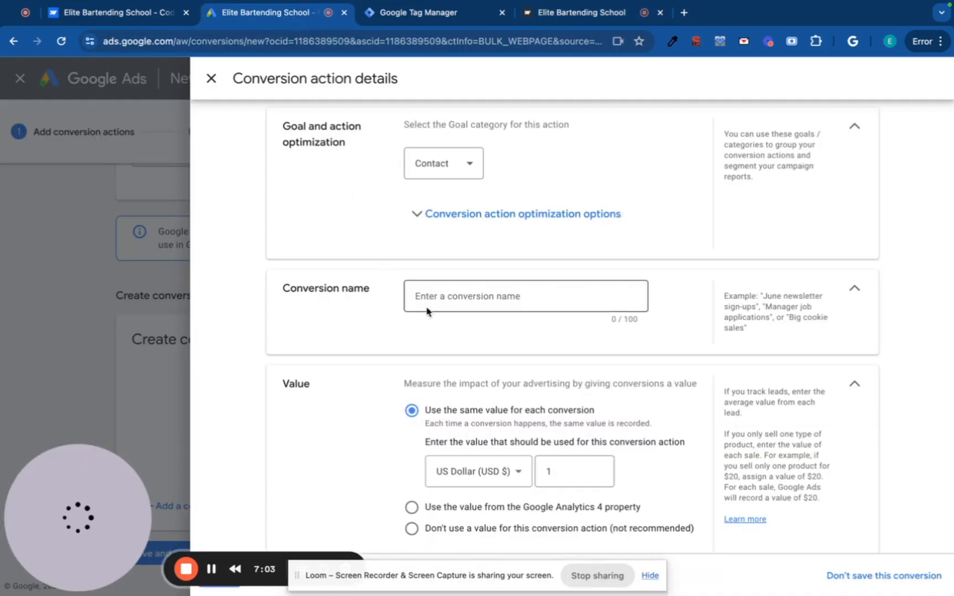
Name the conversion 'Form Submissions' and give it a fixed value of 1 USD.
left_click(468, 300)
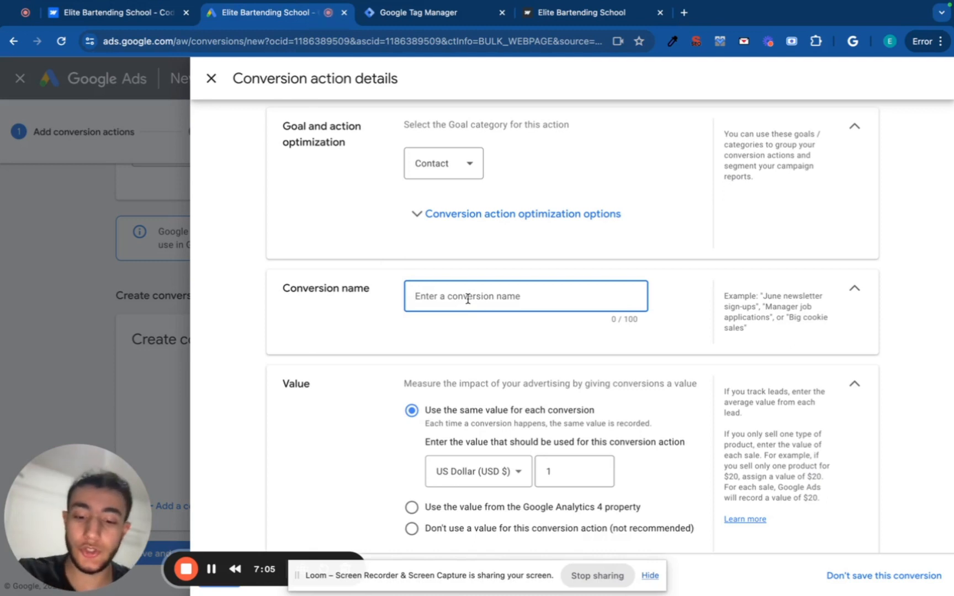
type("Form S")
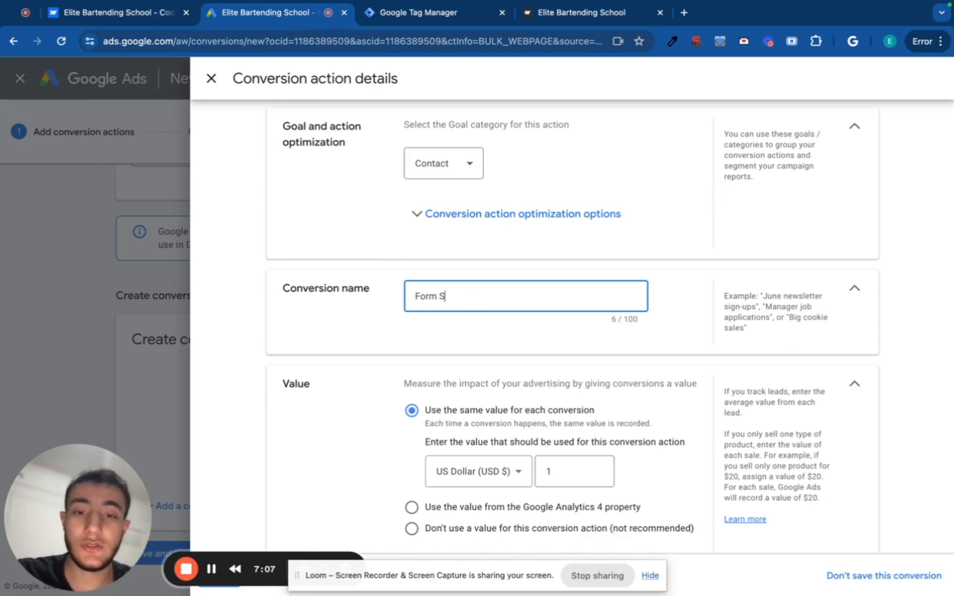
type("ubmissi")
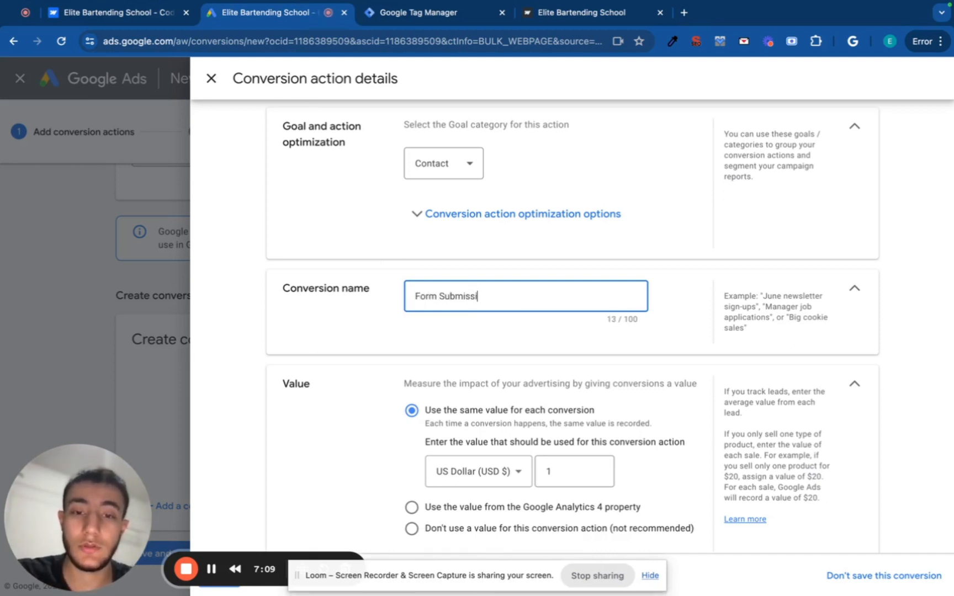
type("ons")
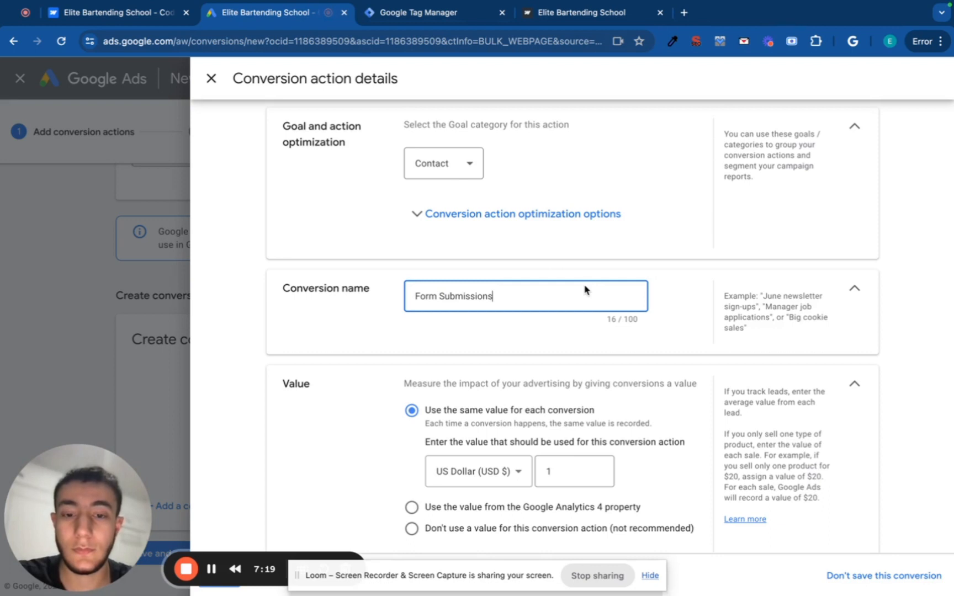
scroll(585, 288, "down", 1)
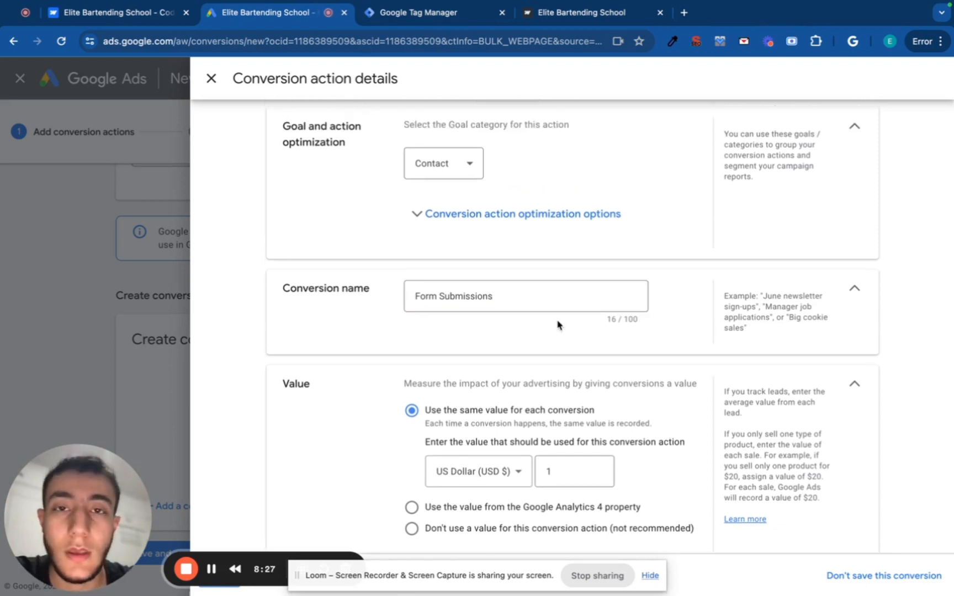
scroll(558, 326, "down", 2)
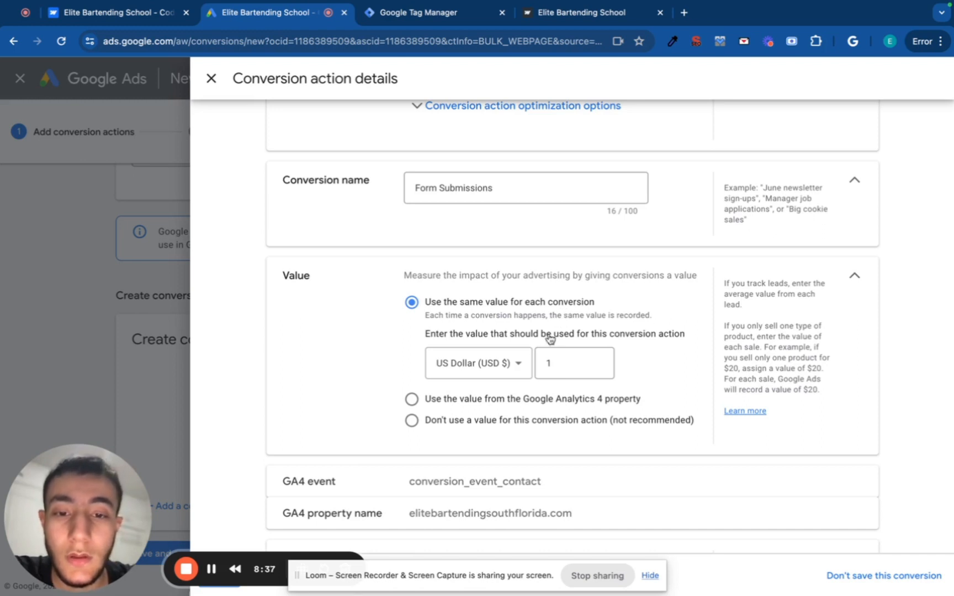
left_click(577, 373)
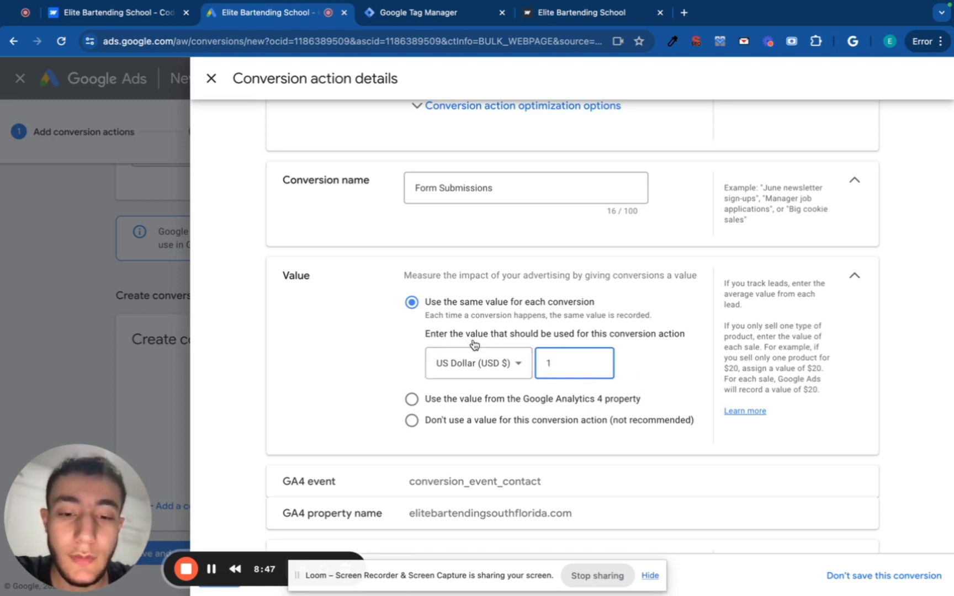
Set Count to 'One' conversion per interaction and close the details with Done.
scroll(467, 493, "down", 5)
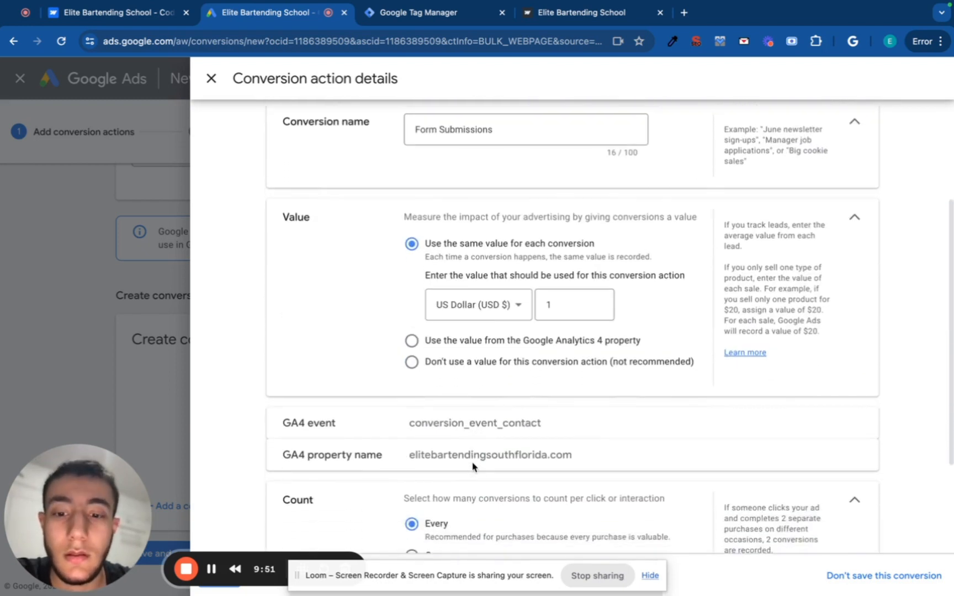
scroll(472, 464, "down", 3)
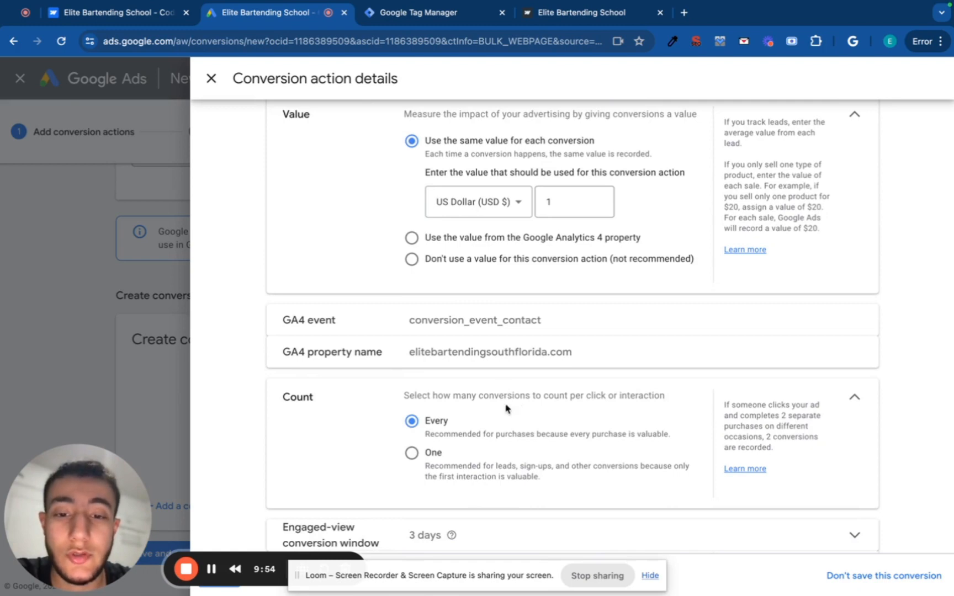
left_click(411, 453)
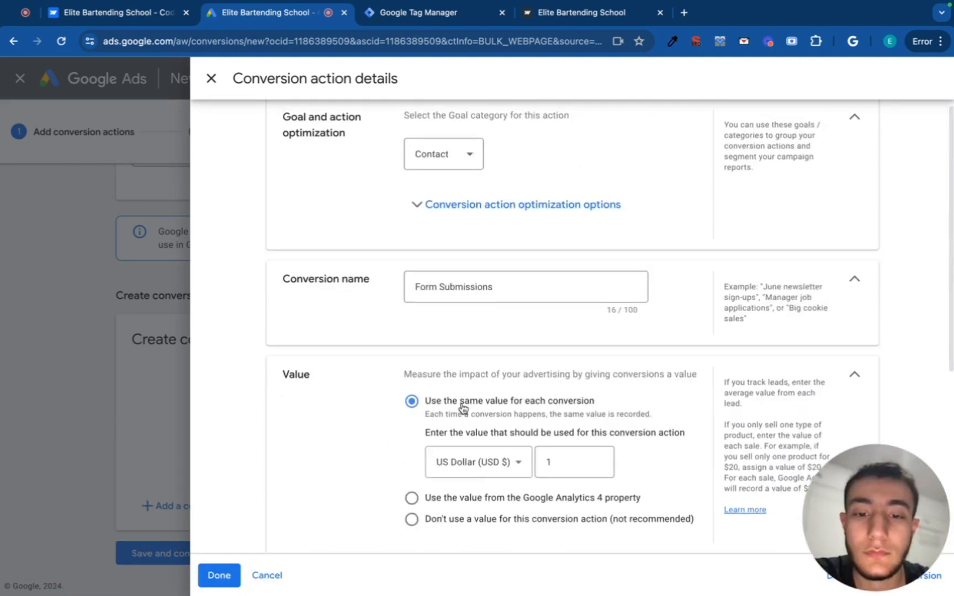
scroll(463, 408, "down", 5)
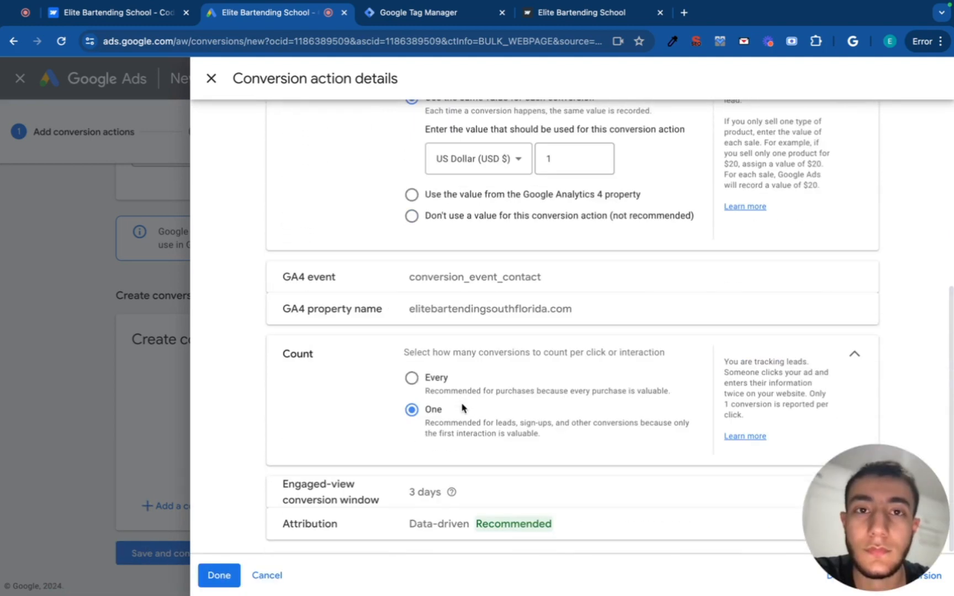
left_click(219, 576)
scroll(273, 504, "down", 2)
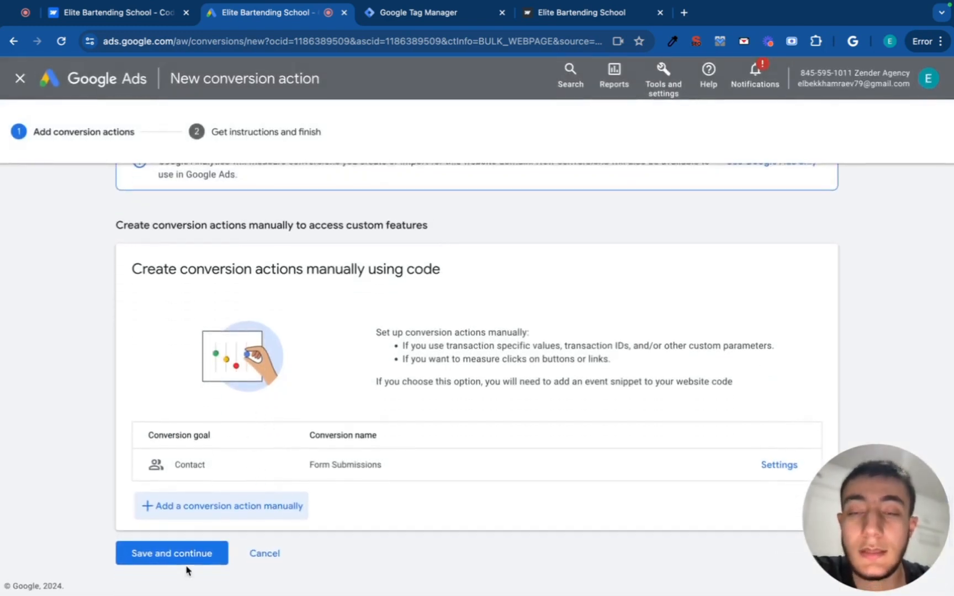
Save the Form Submissions conversion action and reveal its Tag Manager conversion ID and label.
left_click(166, 557)
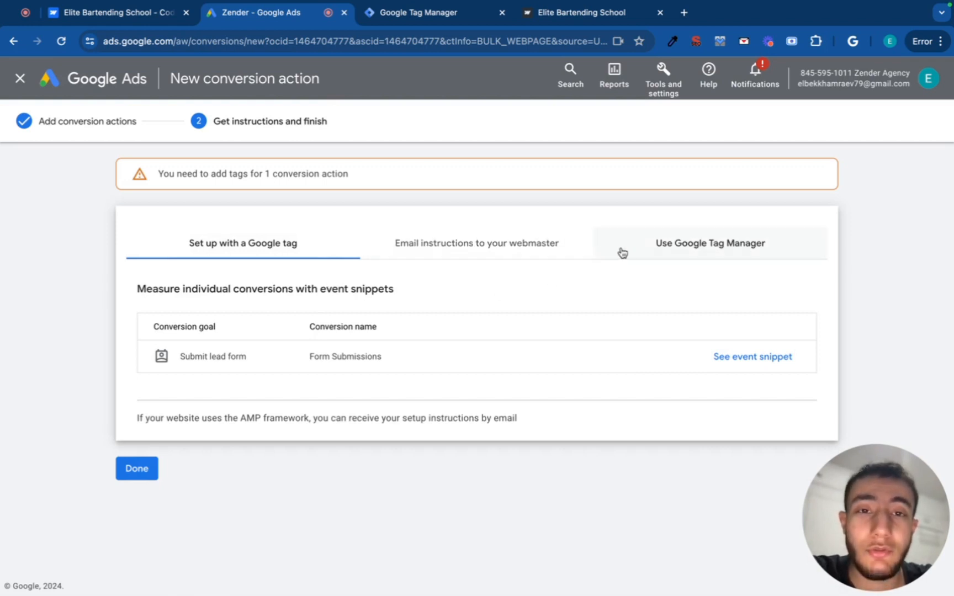
left_click(679, 250)
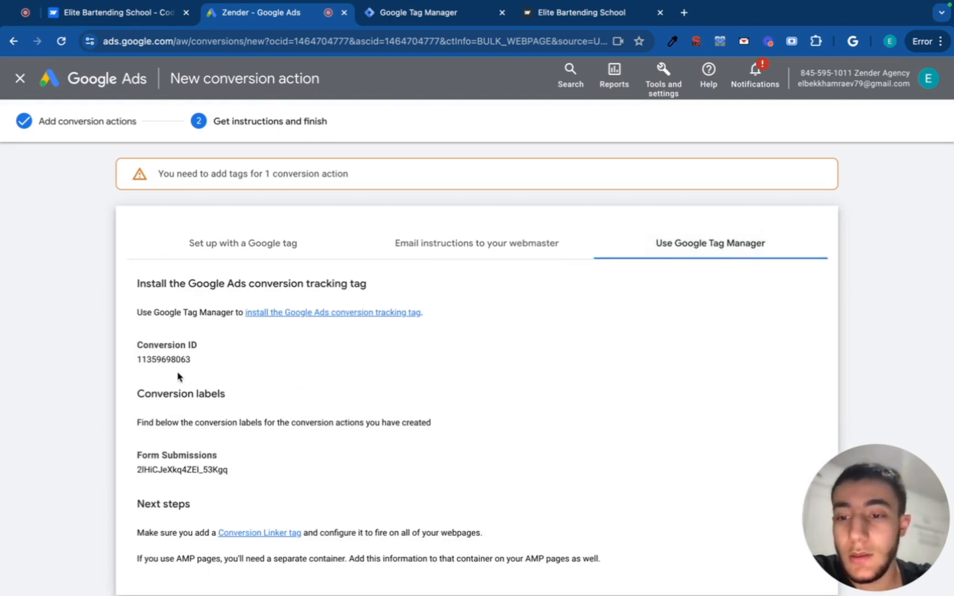
scroll(179, 378, "down", 1)
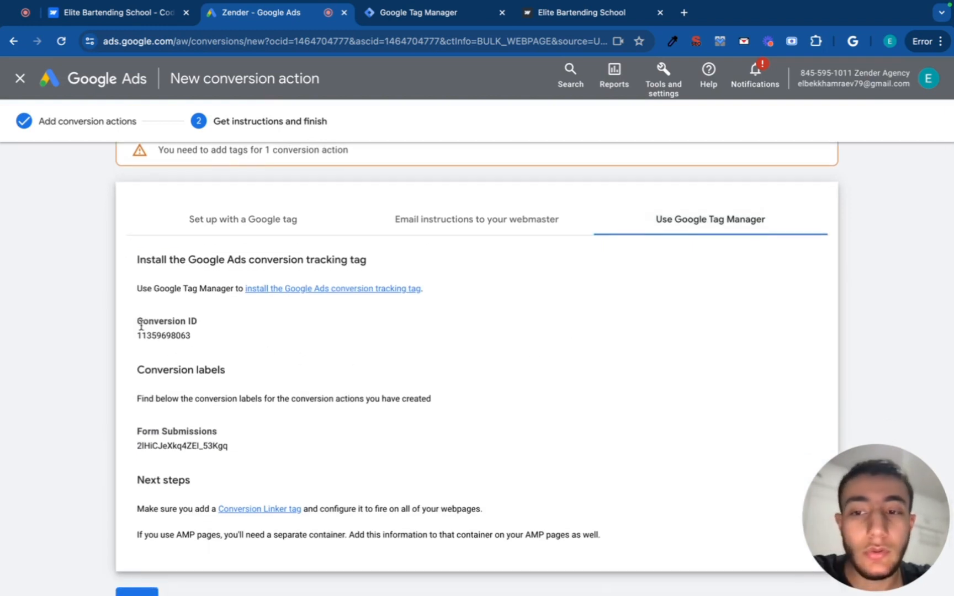
left_click_drag(136, 319, 205, 329)
left_click_drag(136, 431, 212, 433)
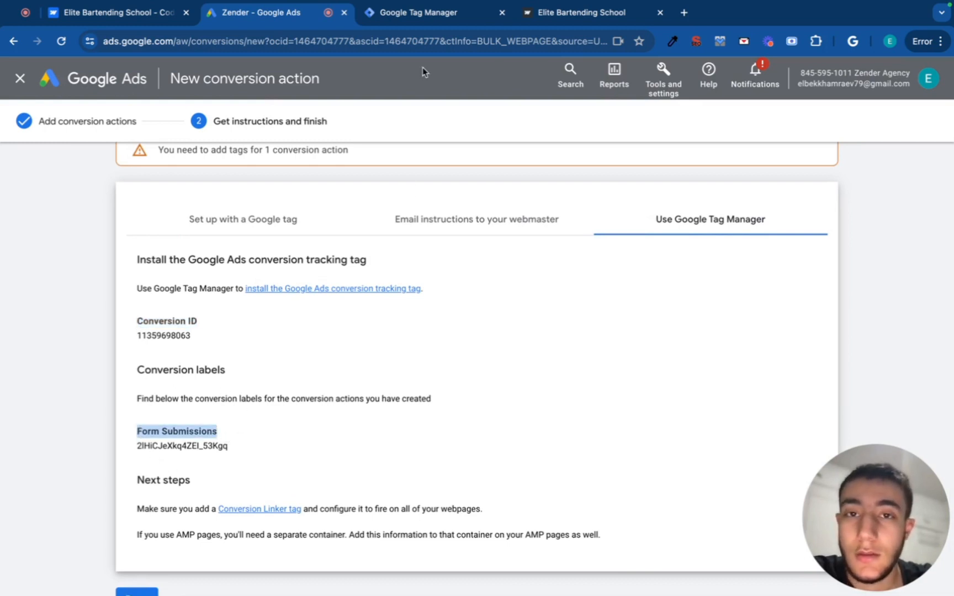
left_click(429, 15)
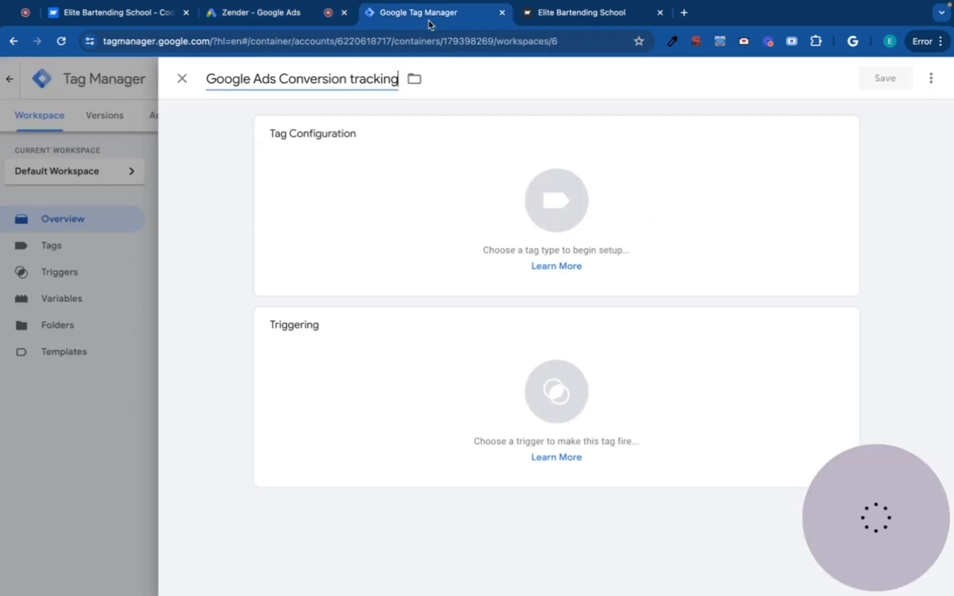
Set the tag type to Google Ads > Google Ads Conversion Tracking.
left_click(539, 234)
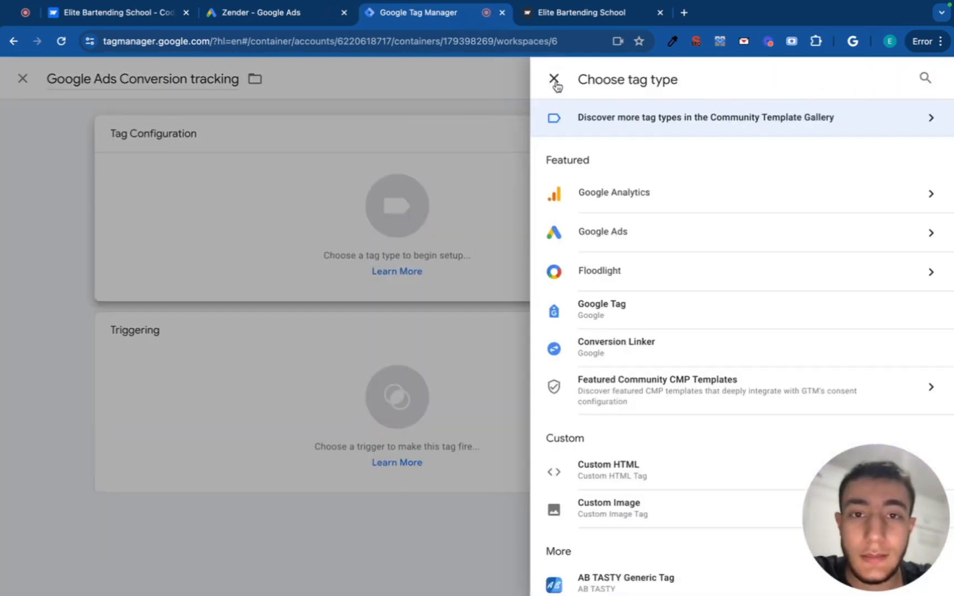
left_click(552, 78)
left_click(544, 201)
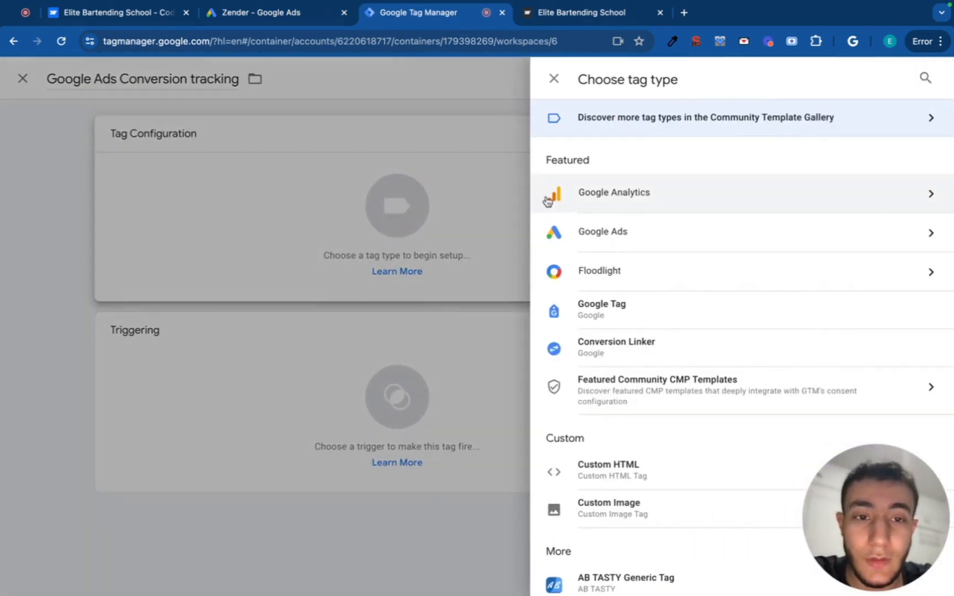
left_click(630, 238)
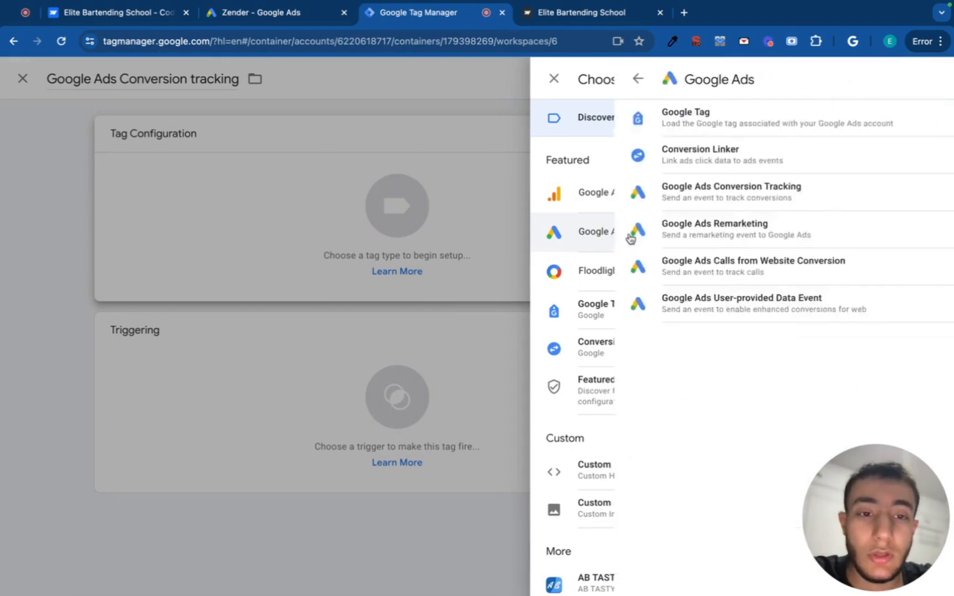
left_click(625, 193)
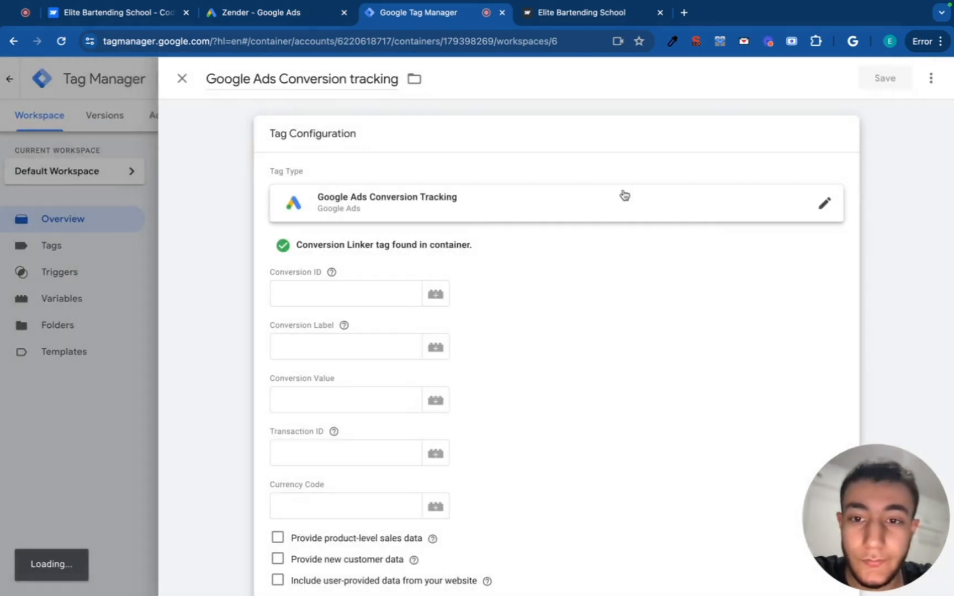
left_click(364, 278)
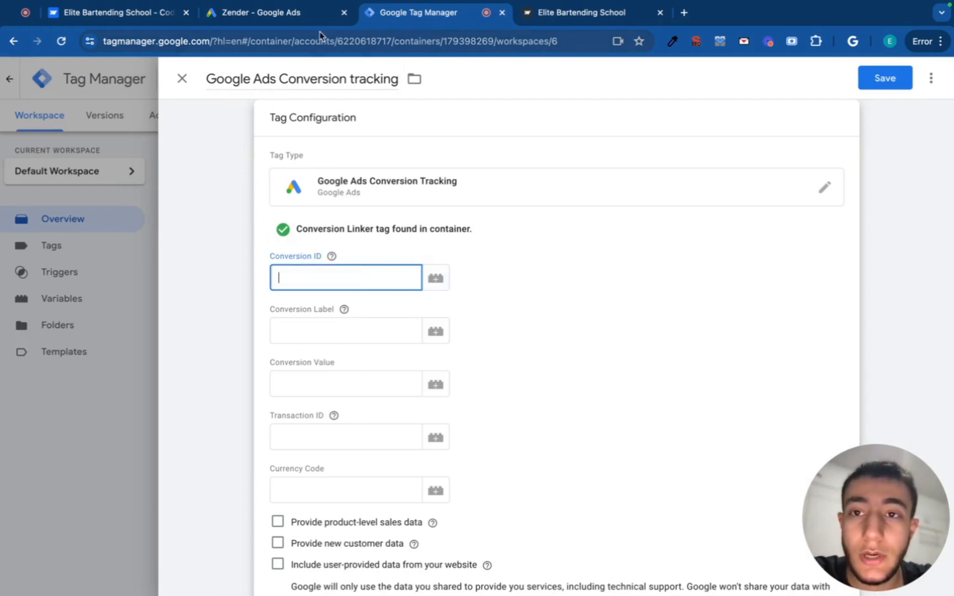
Copy the Conversion ID from Google Ads into the tag's Conversion ID field.
left_click(291, 14)
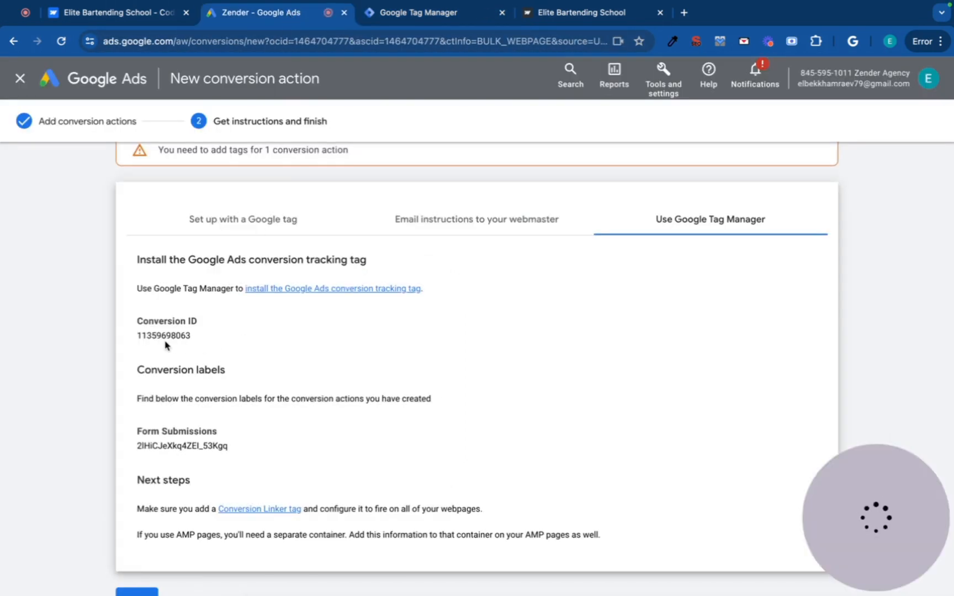
left_click_drag(132, 340, 188, 336)
key("ctrl+c")
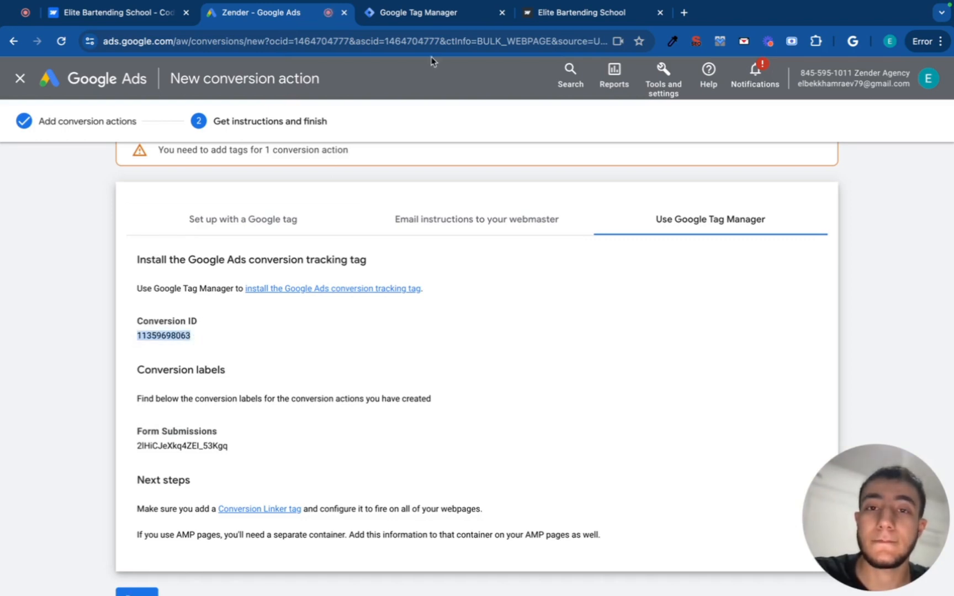
left_click(444, 17)
key("ctrl+v")
left_click(363, 331)
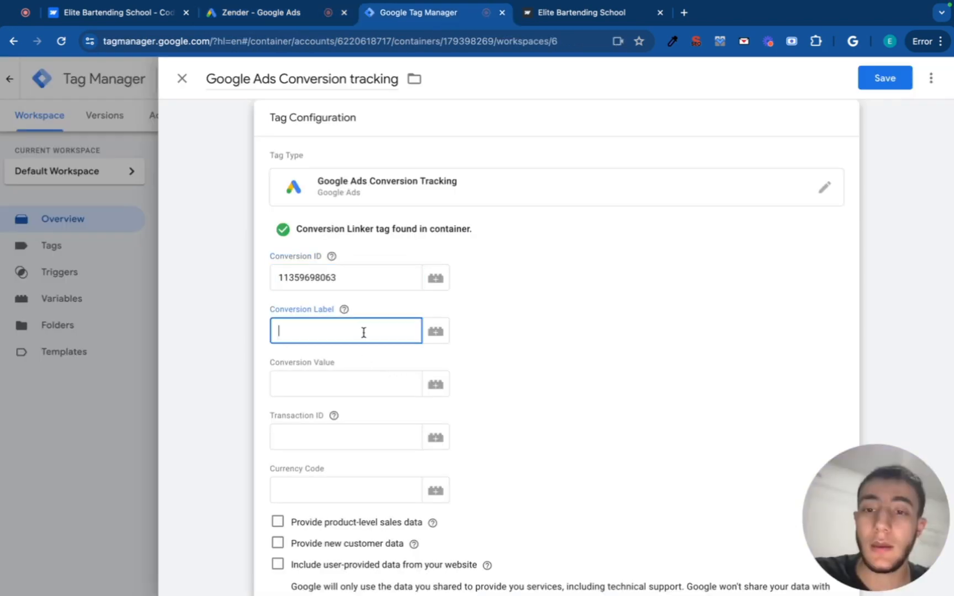
Copy the Form Submissions conversion label from Google Ads into the Conversion Label field.
left_click(295, 16)
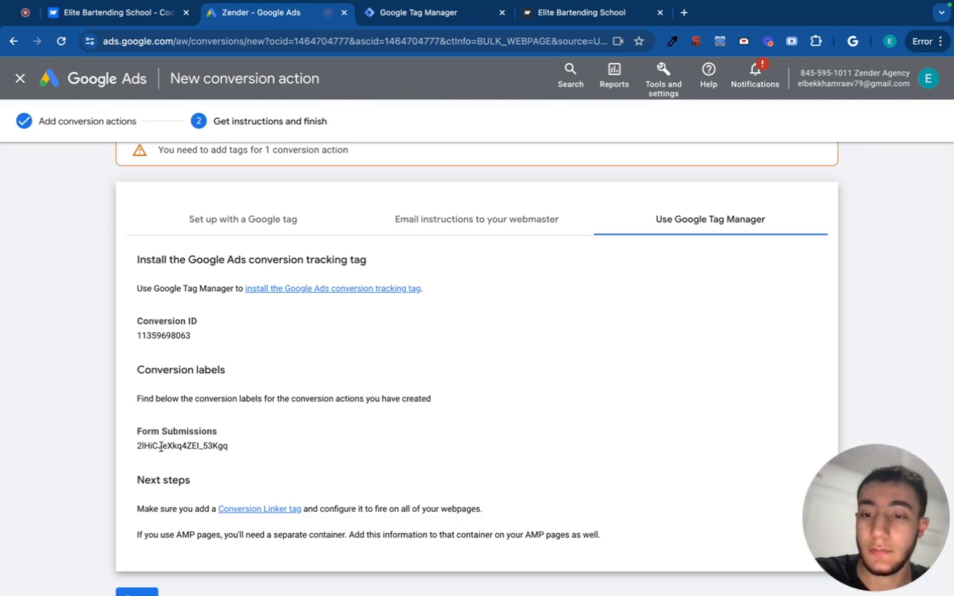
left_click_drag(138, 445, 241, 446)
left_click(418, 13)
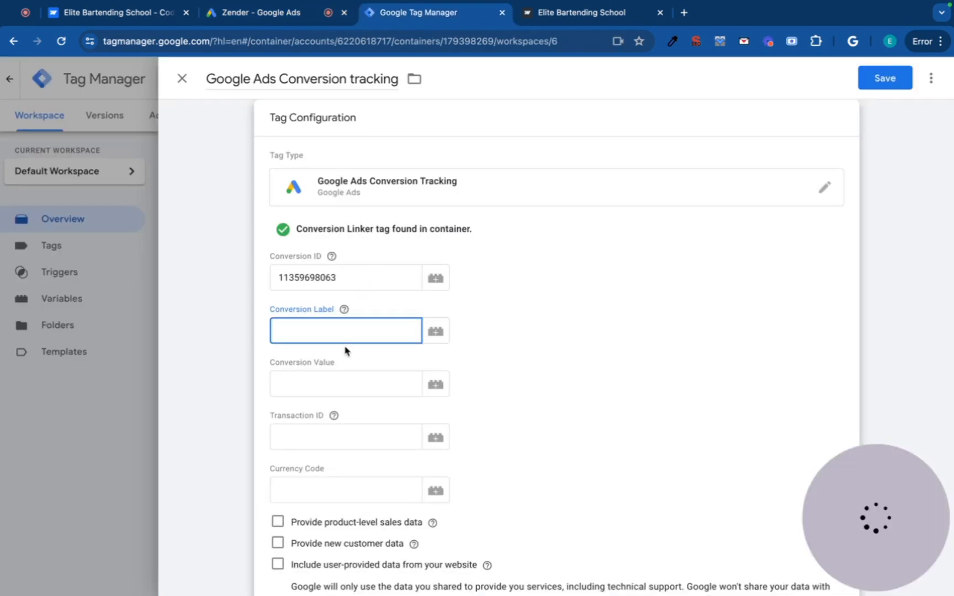
key("ctrl+v")
key("ctrl+z")
key("ctrl+v")
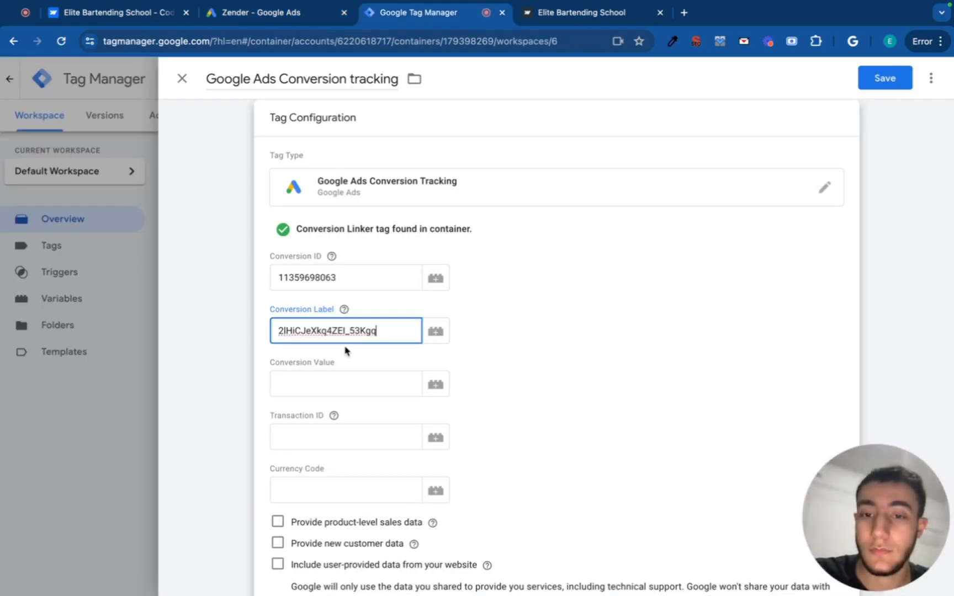
left_click(498, 333)
scroll(347, 422, "down", 1)
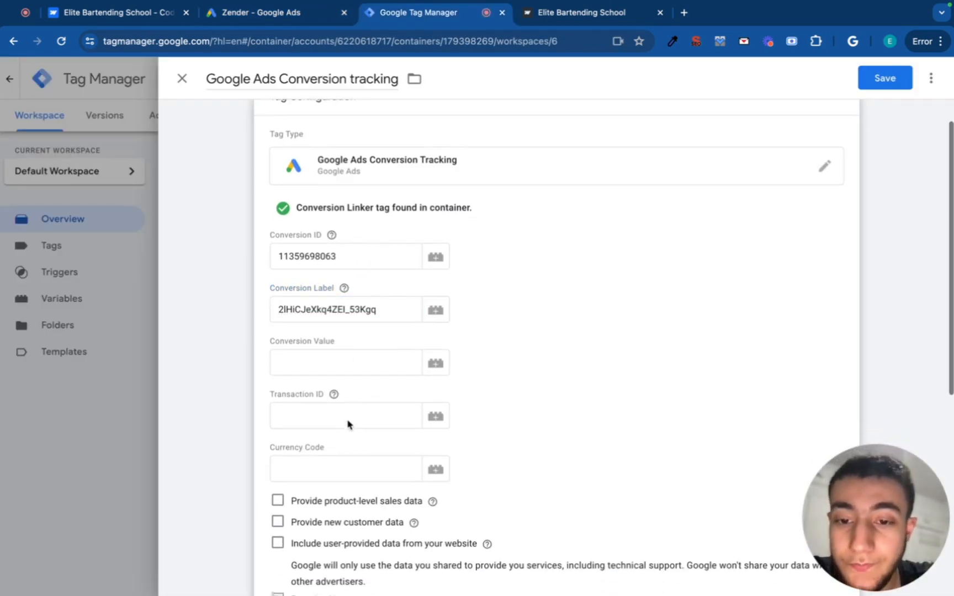
scroll(345, 367, "down", 1)
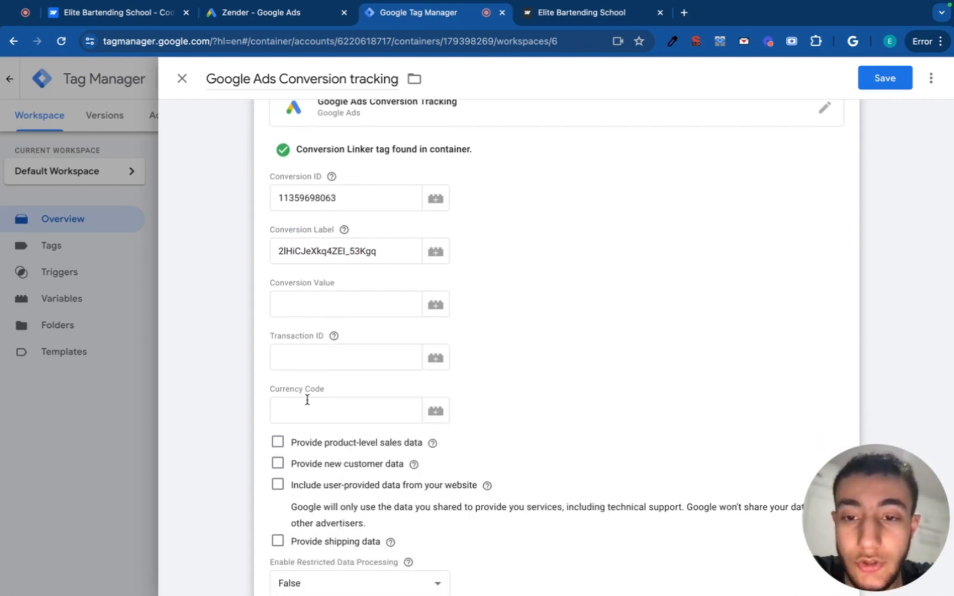
scroll(307, 400, "down", 1)
scroll(315, 365, "down", 1)
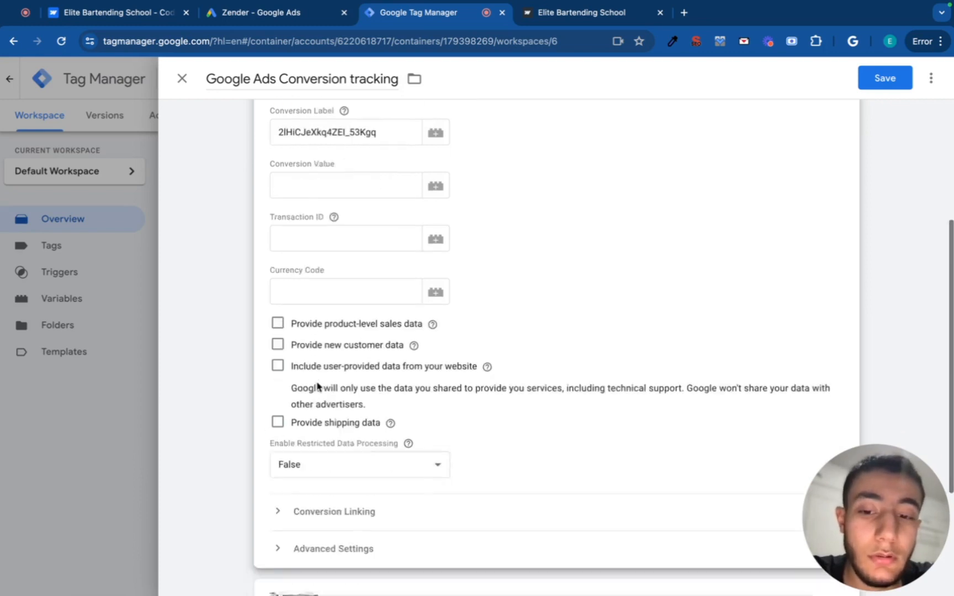
scroll(319, 385, "down", 3)
scroll(325, 395, "up", 3)
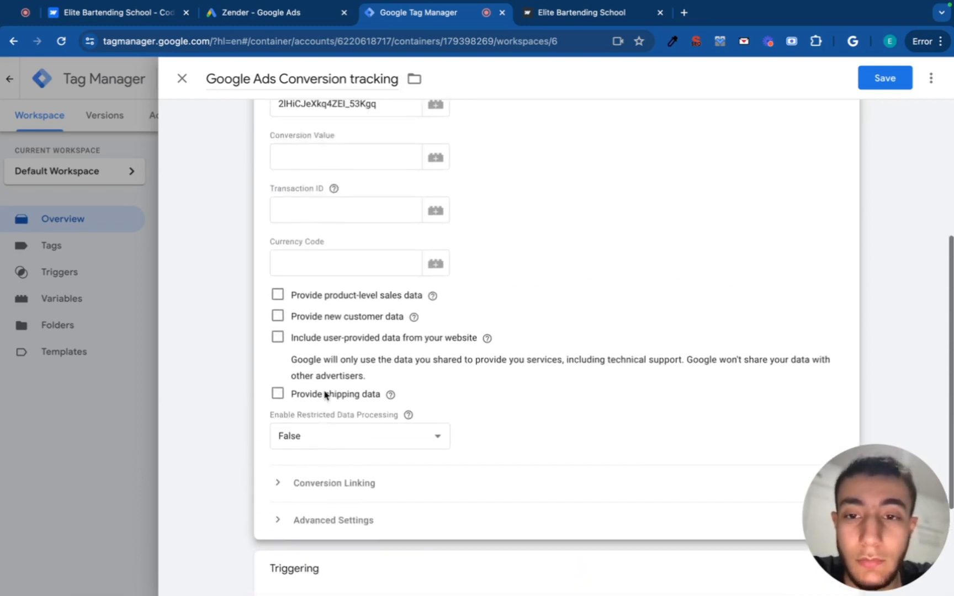
scroll(324, 392, "up", 4)
scroll(324, 390, "down", 6)
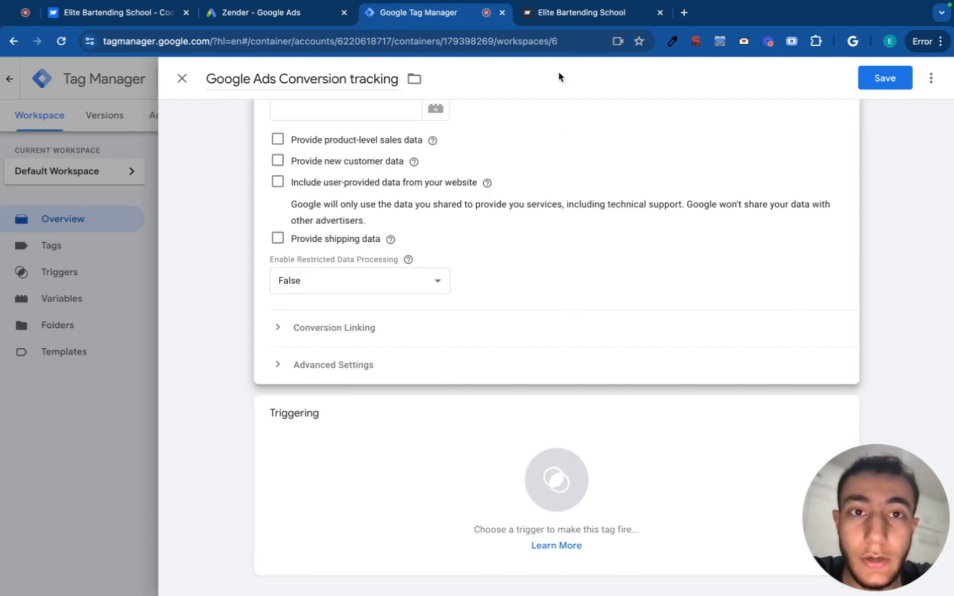
left_click(580, 8)
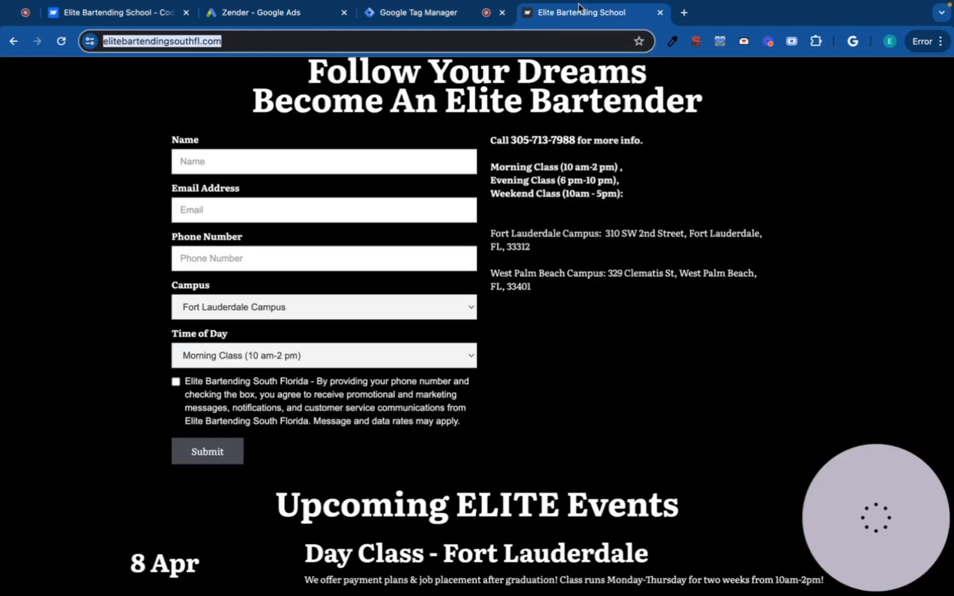
scroll(519, 184, "up", 8)
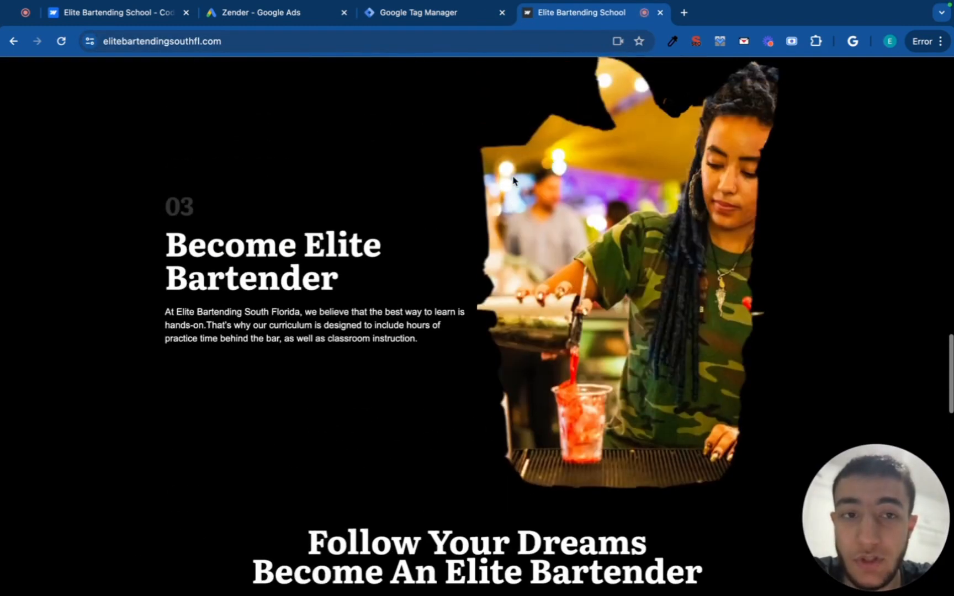
scroll(512, 181, "down", 8)
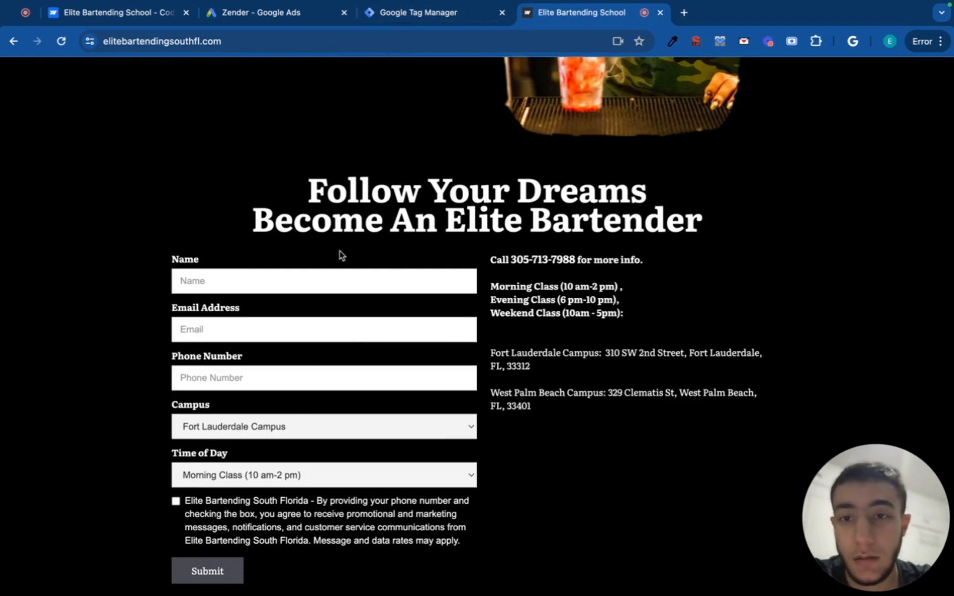
left_click(426, 15)
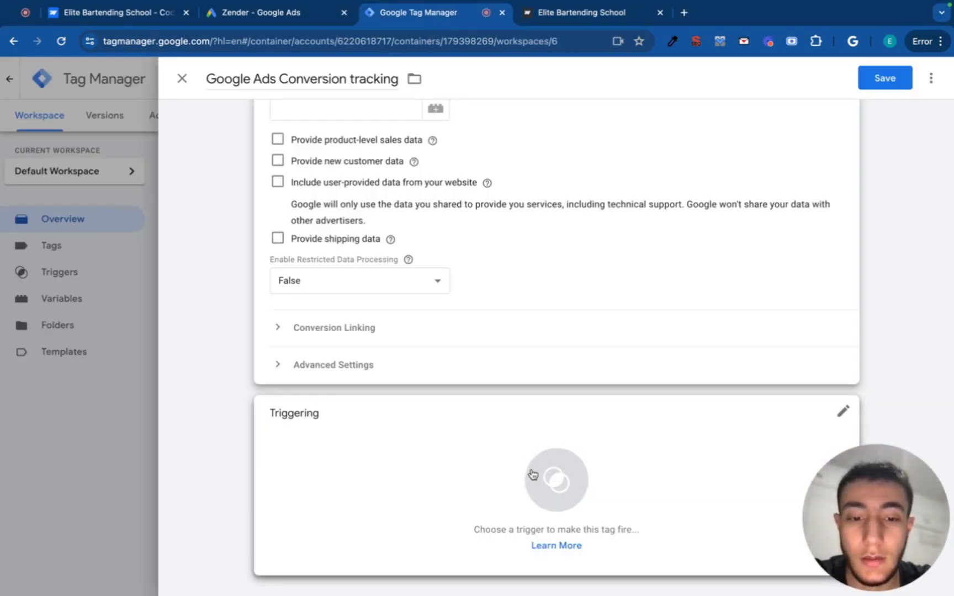
Create a new trigger for the tag named 'Form Submission Triger'.
left_click(483, 480)
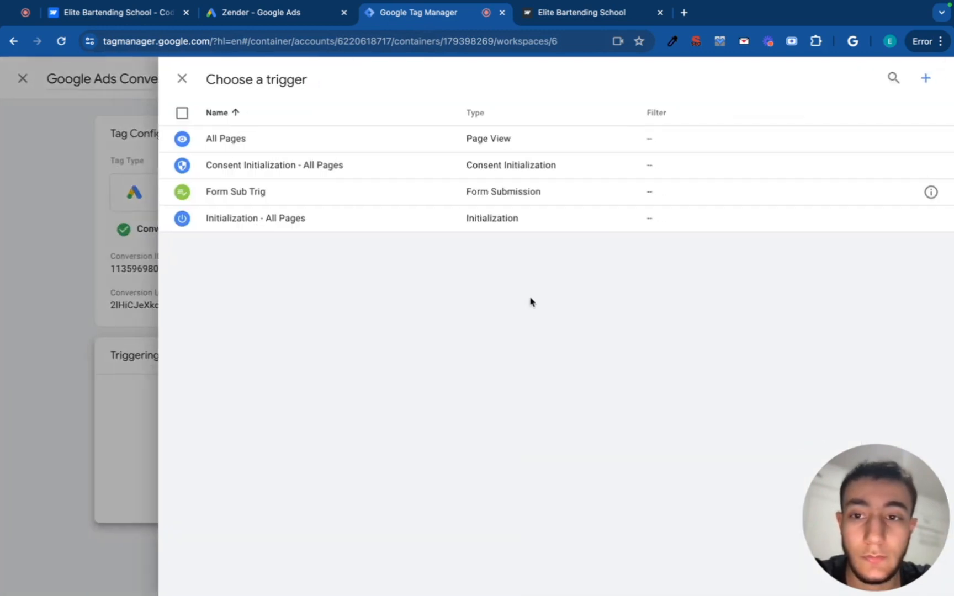
left_click(931, 81)
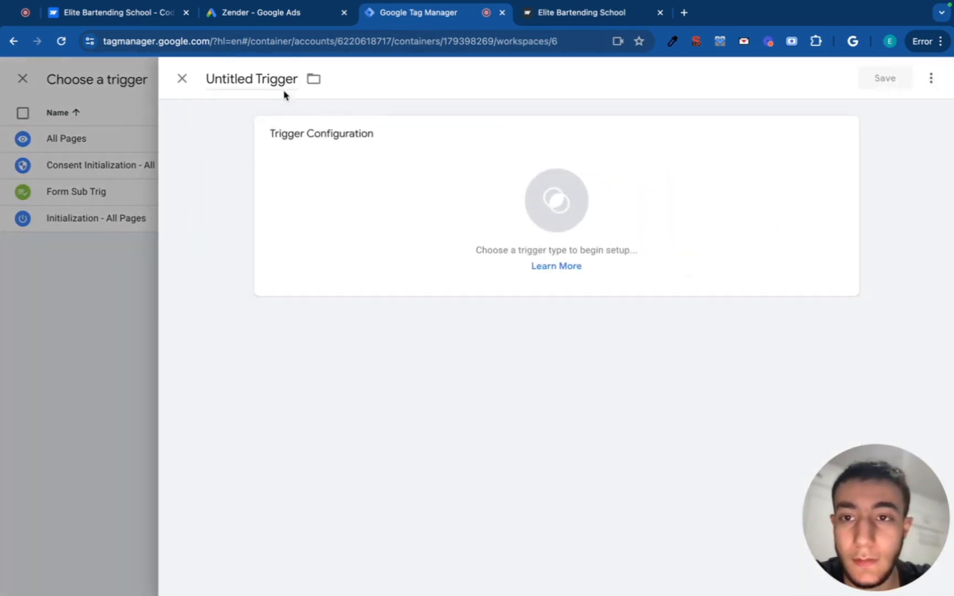
left_click(275, 79)
left_click_drag(210, 80, 309, 84)
key("BackSpace")
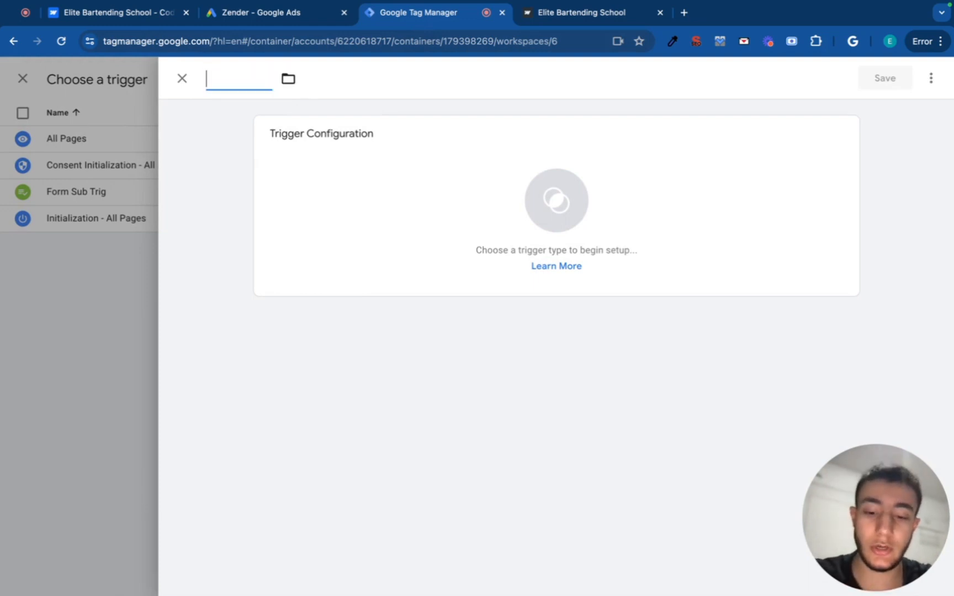
type("Form Su")
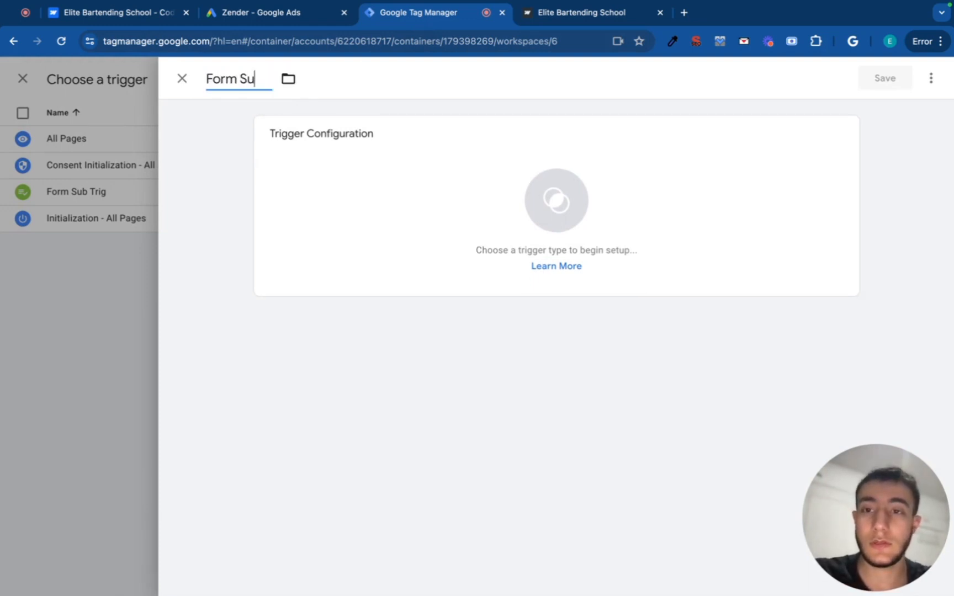
type("bmission T")
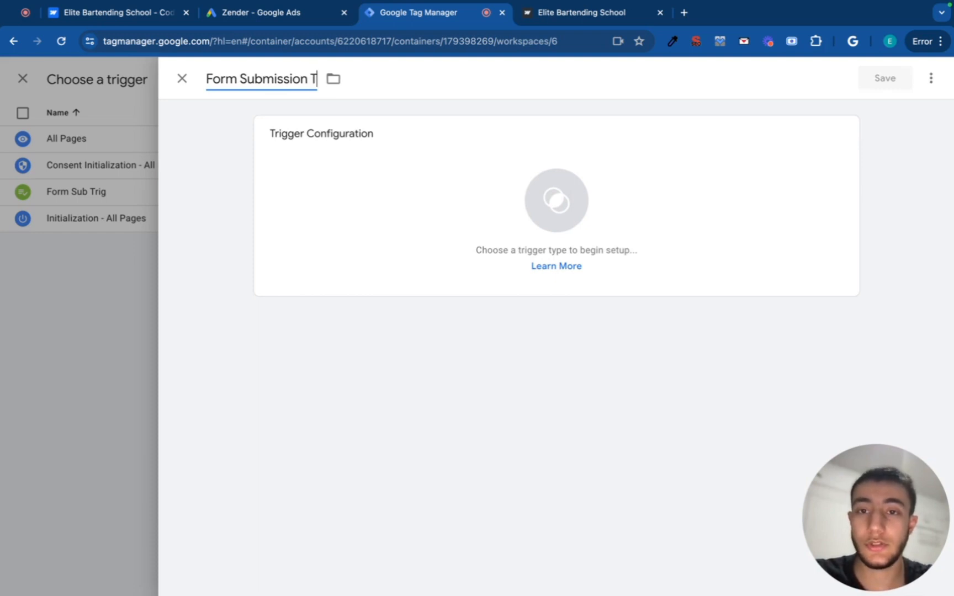
type("riger")
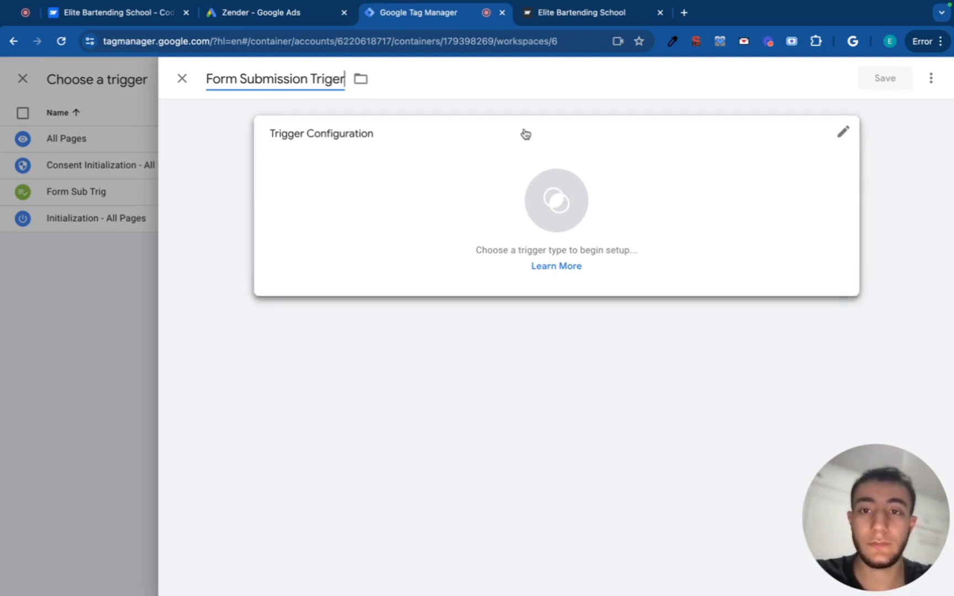
Set the trigger type to Form Submission.
left_click(533, 224)
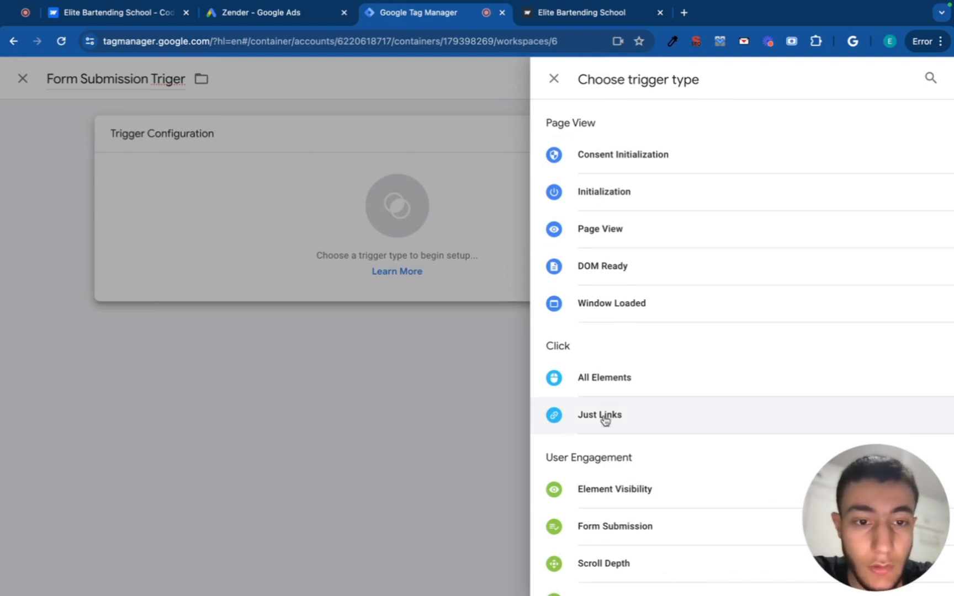
scroll(603, 417, "down", 5)
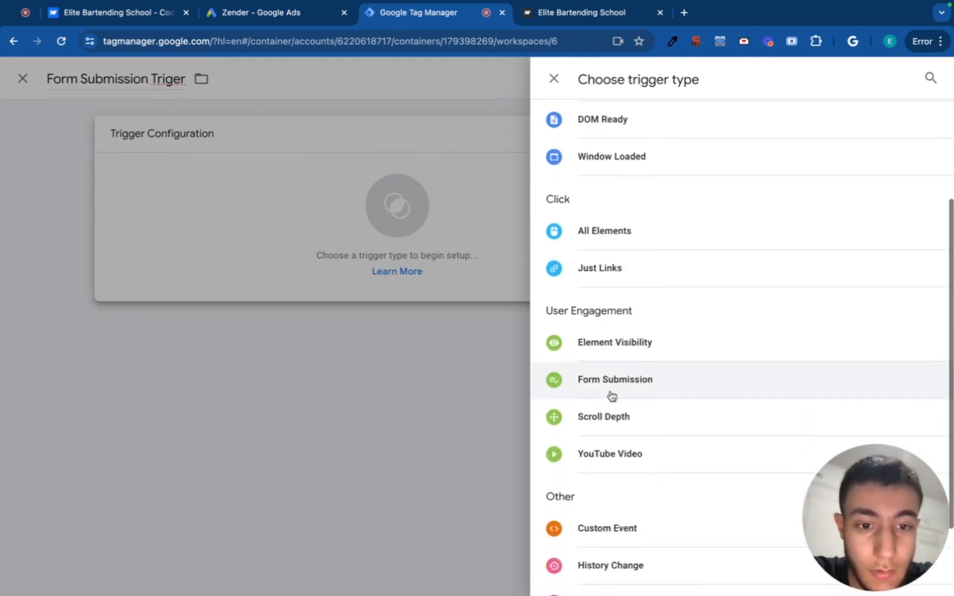
left_click(614, 381)
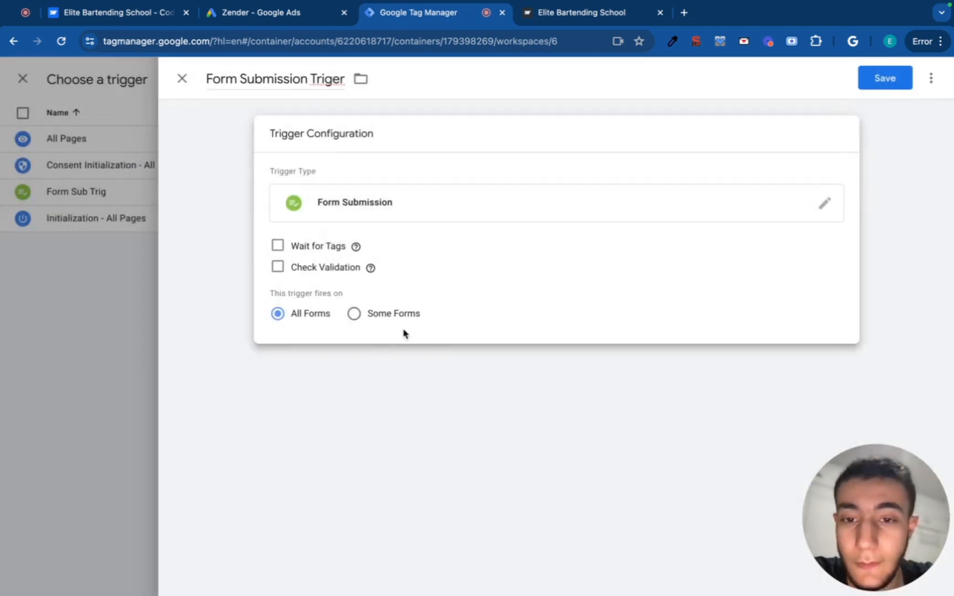
Restrict the trigger to Some Forms where Page Path contains '/'.
left_click(354, 315)
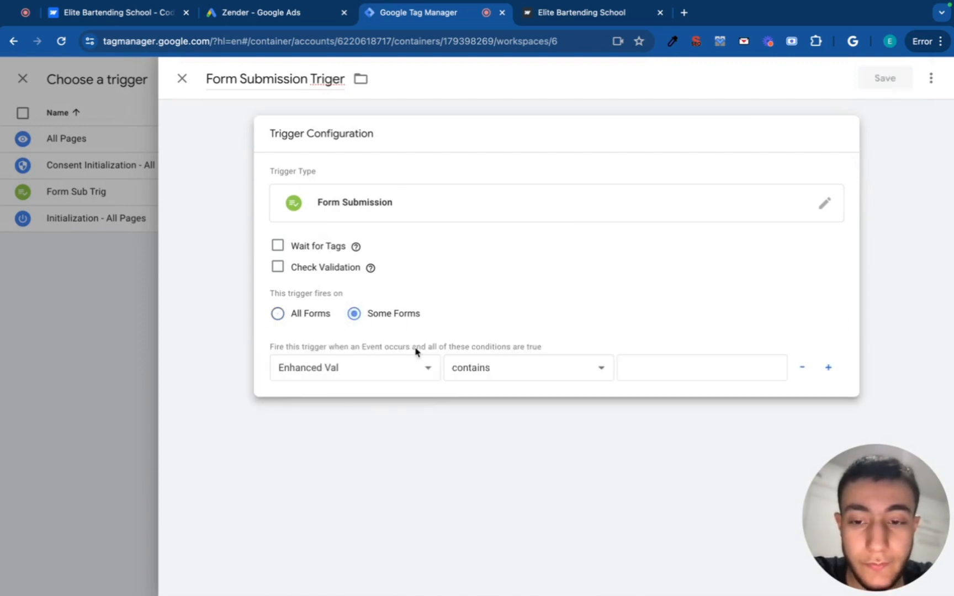
left_click(412, 369)
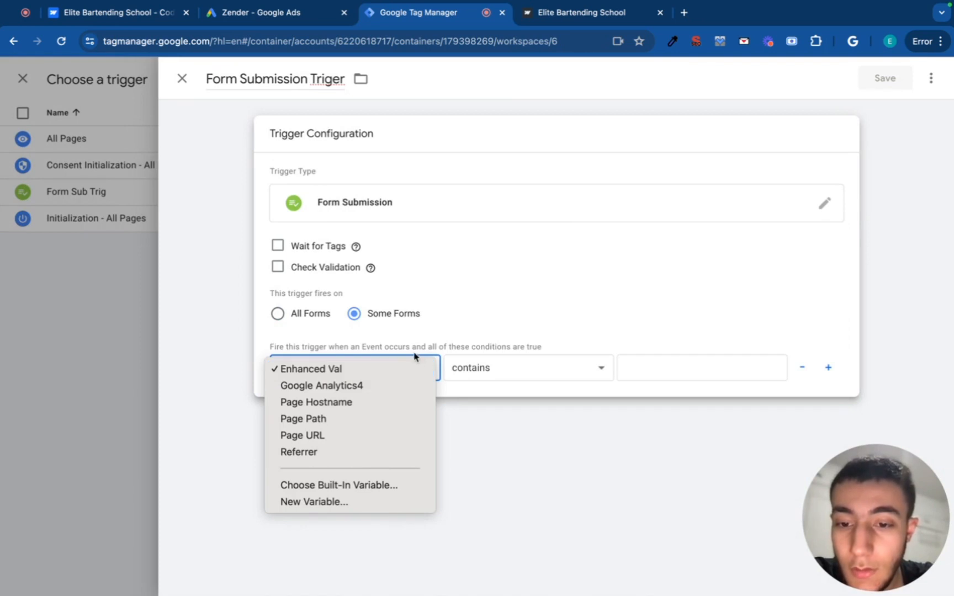
left_click(397, 420)
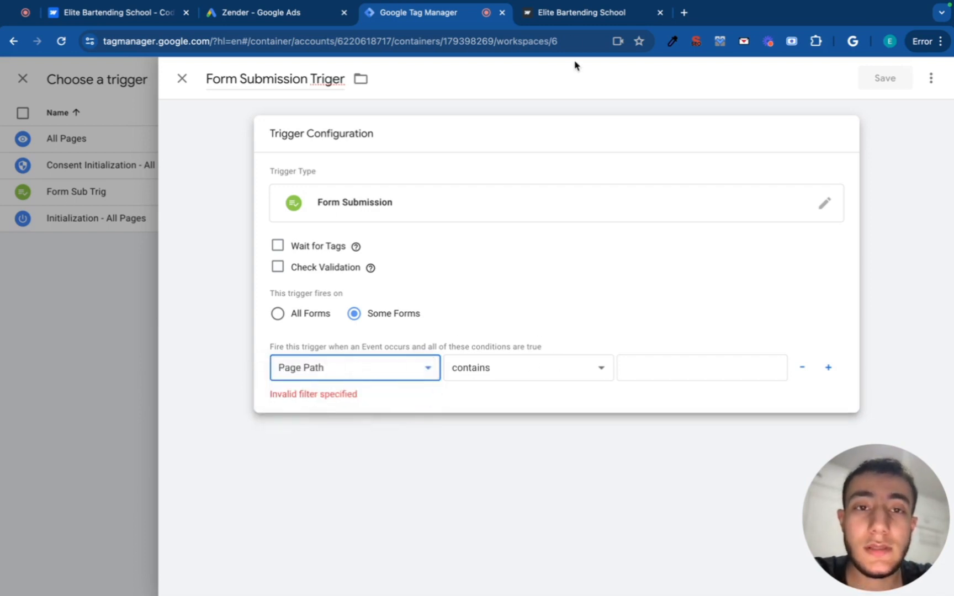
left_click(581, 13)
left_click(395, 43)
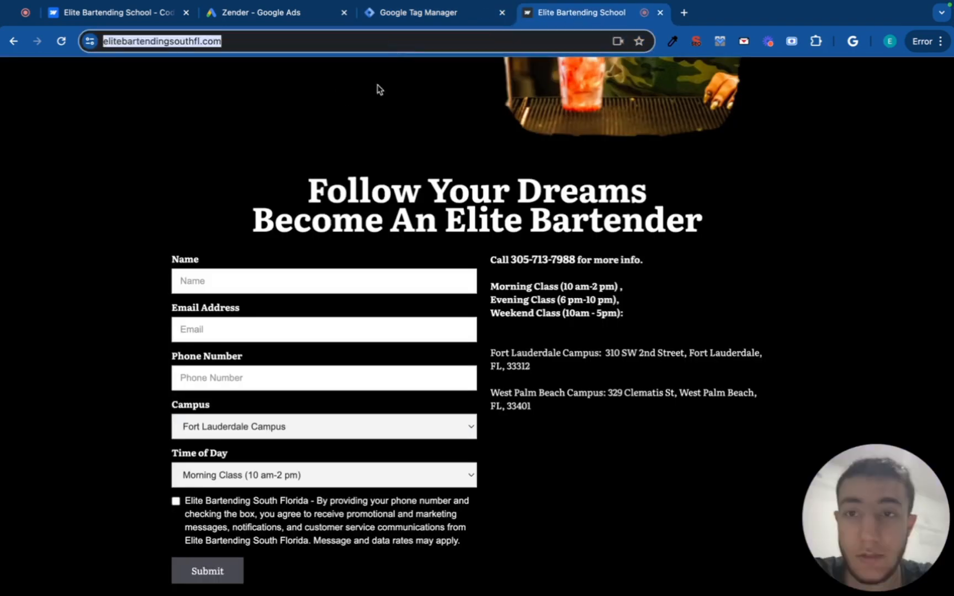
left_click(464, 16)
left_click(651, 367)
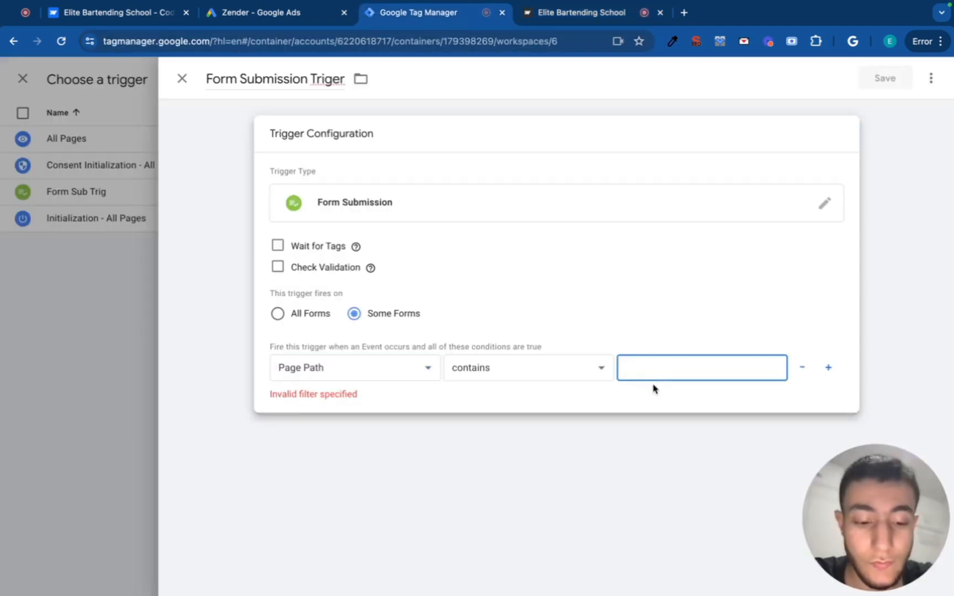
type("/")
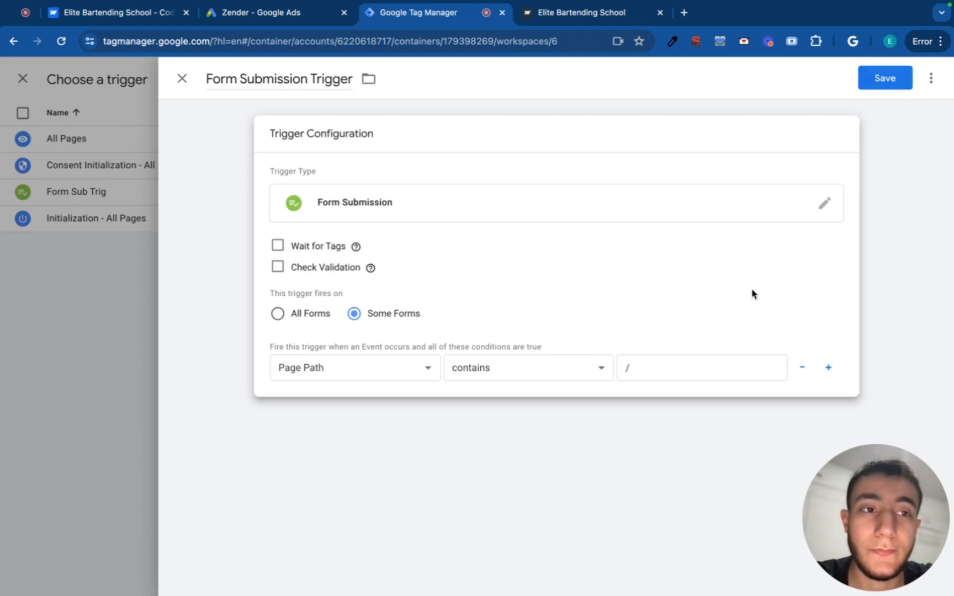
Save the Form Submission Trigger and the conversion tag, then launch Preview mode.
left_click(903, 80)
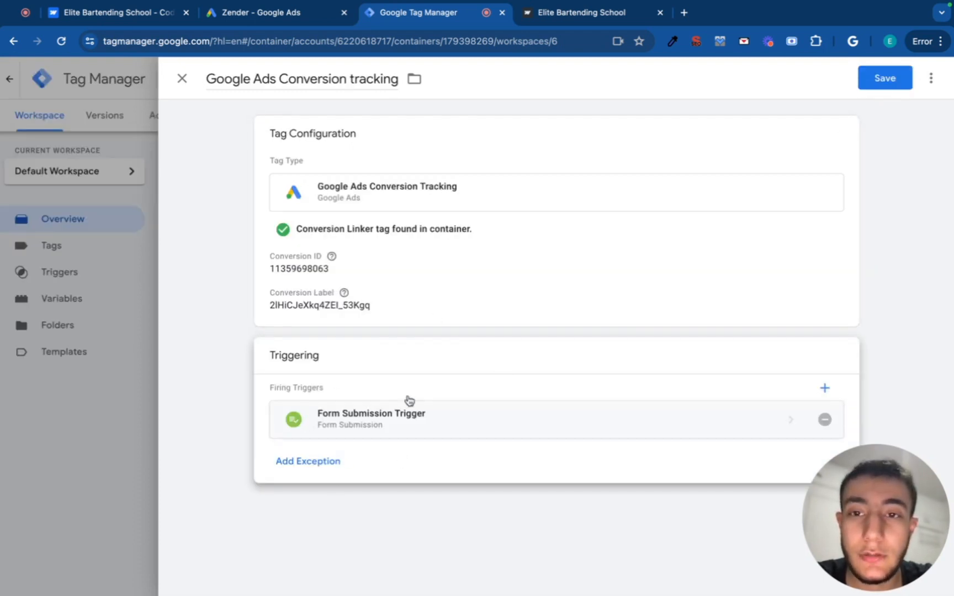
left_click(890, 82)
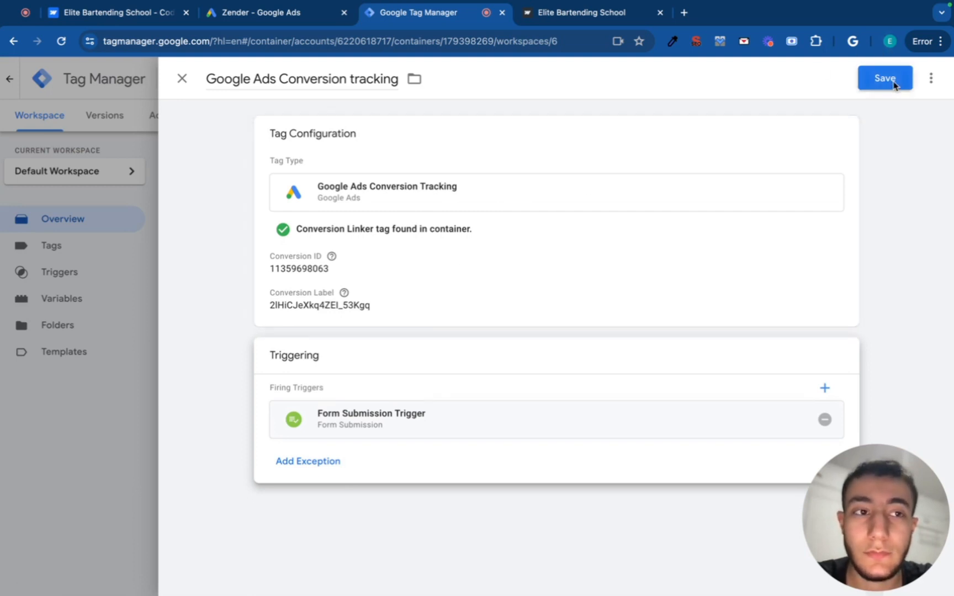
scroll(265, 248, "down", 1)
scroll(265, 248, "up", 1)
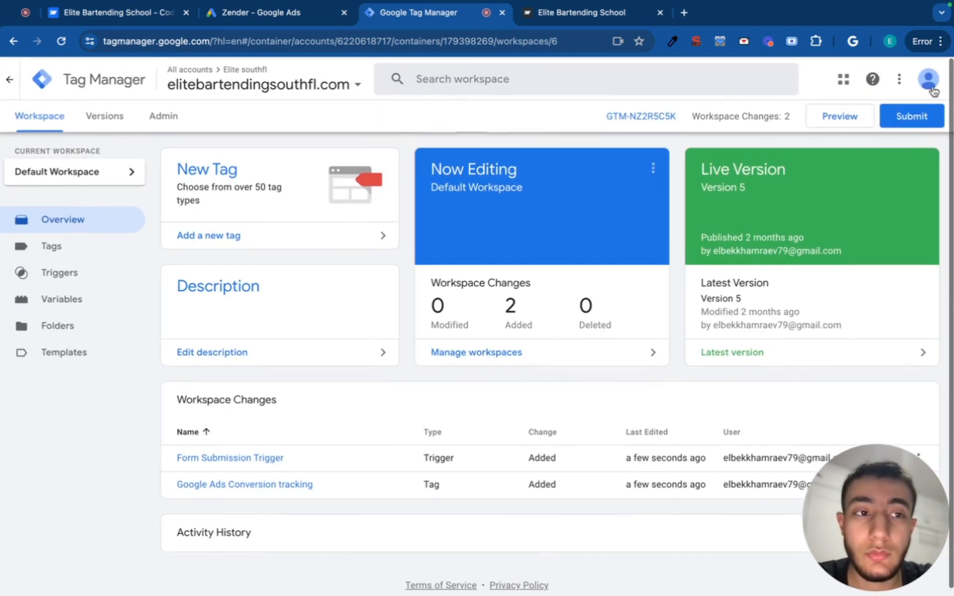
left_click(839, 116)
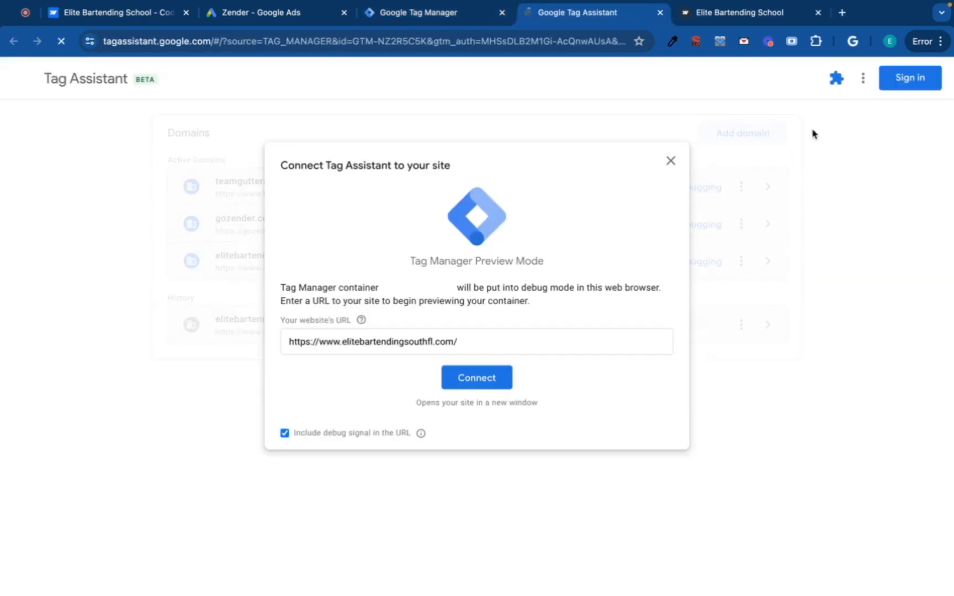
Connect Tag Assistant to elitebartendingsouthfl.com and view the signup form in the debug window.
left_click(462, 384)
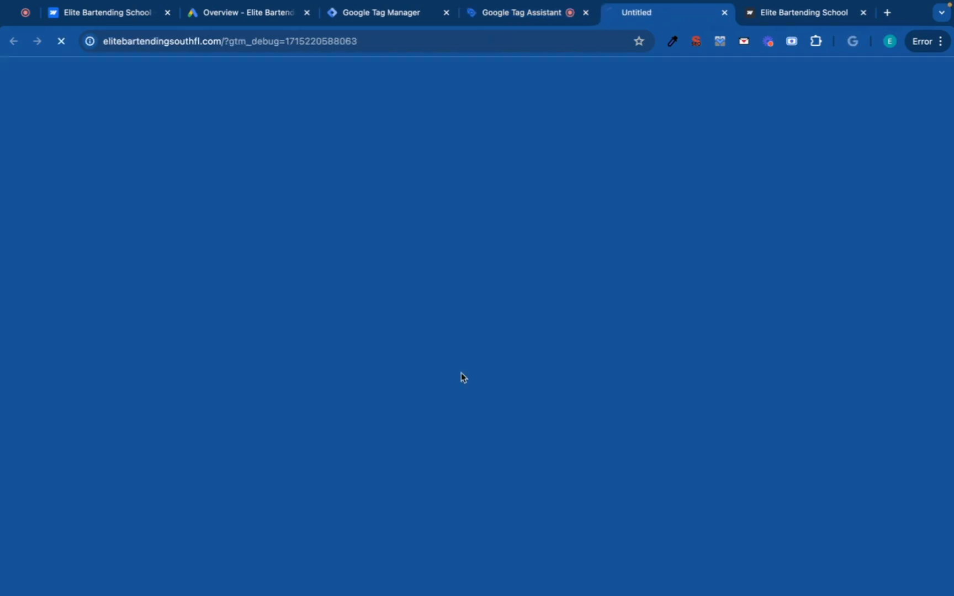
scroll(408, 420, "down", 10)
scroll(393, 455, "down", 15)
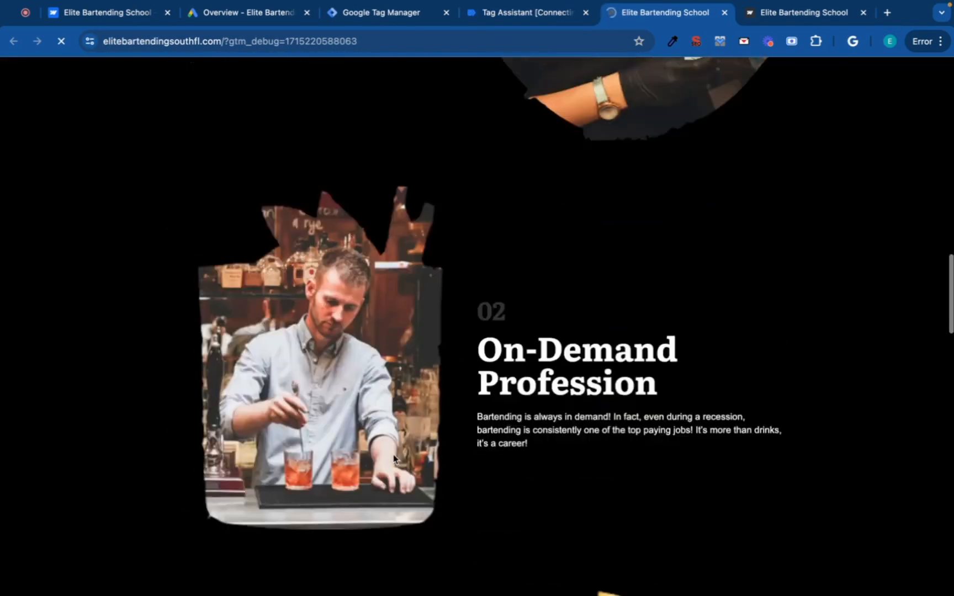
scroll(393, 455, "up", 3)
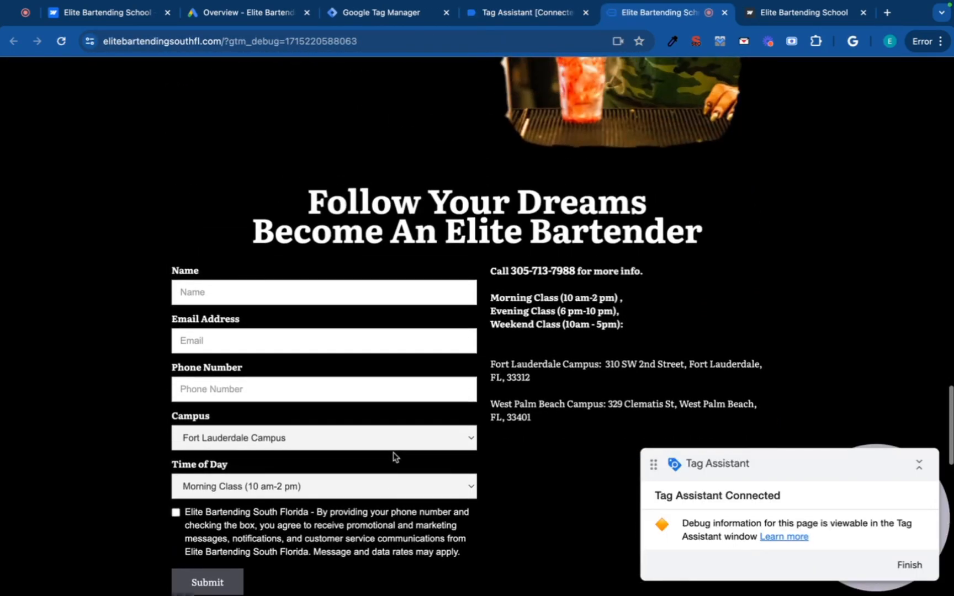
Fill the signup form with saved test name, email and phone, Fort Lauderdale Campus, and consent.
left_click(324, 329)
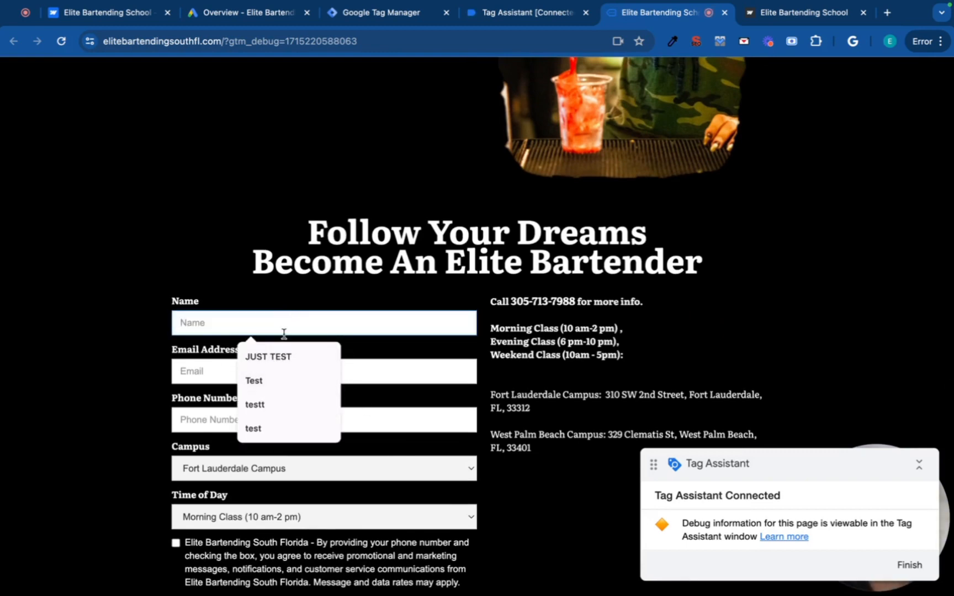
left_click(276, 358)
left_click(265, 373)
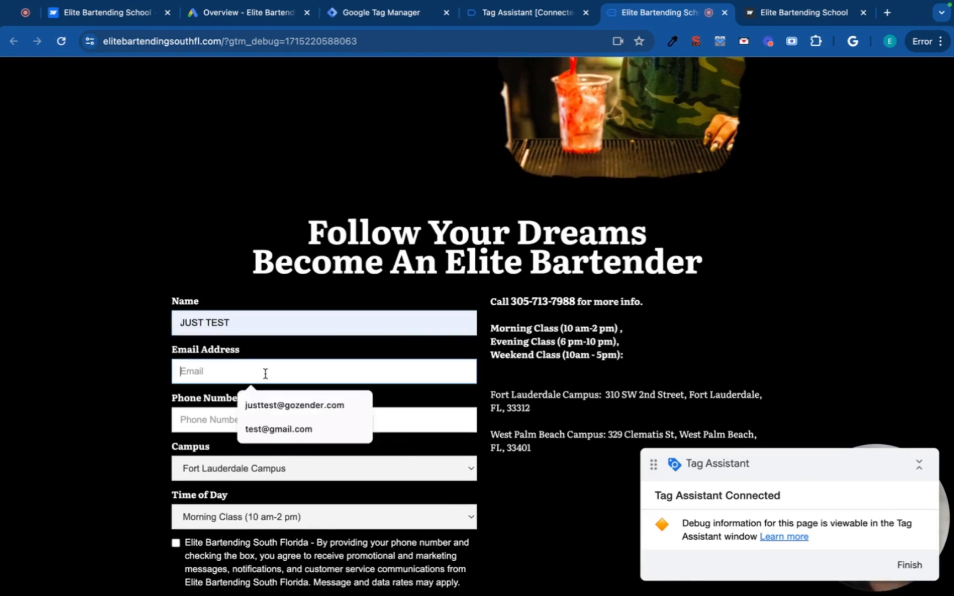
left_click(276, 405)
left_click(259, 418)
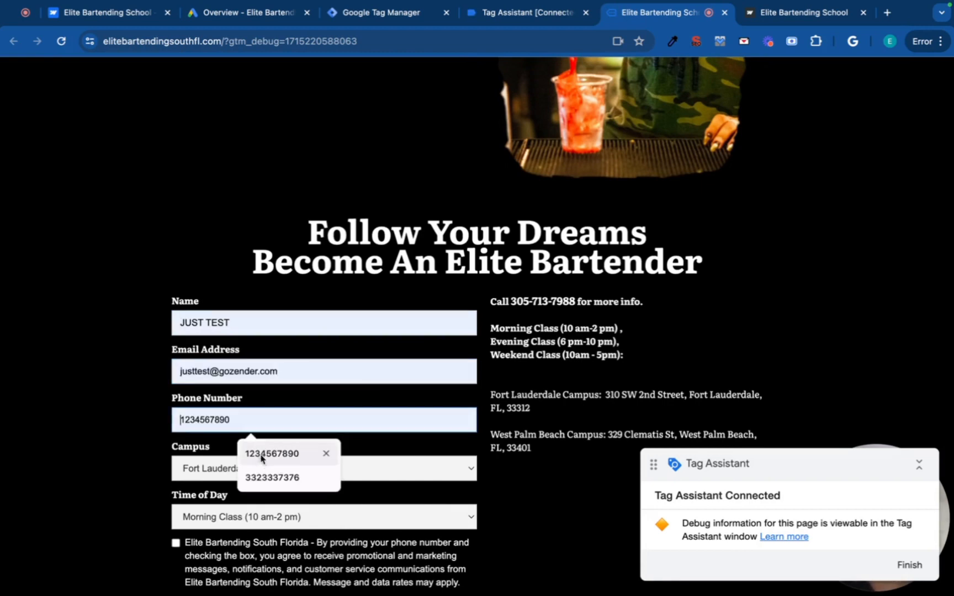
left_click(272, 477)
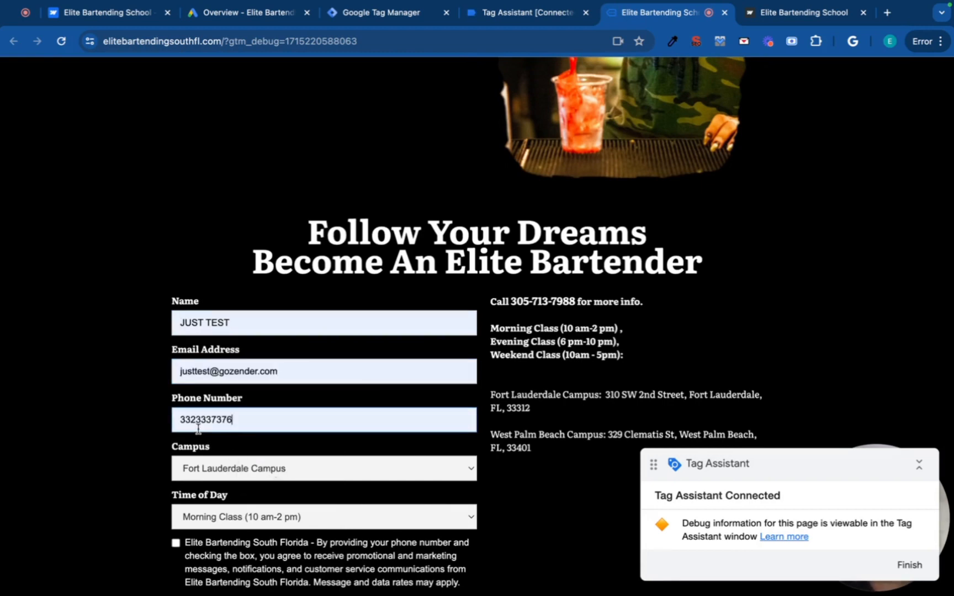
left_click(240, 473)
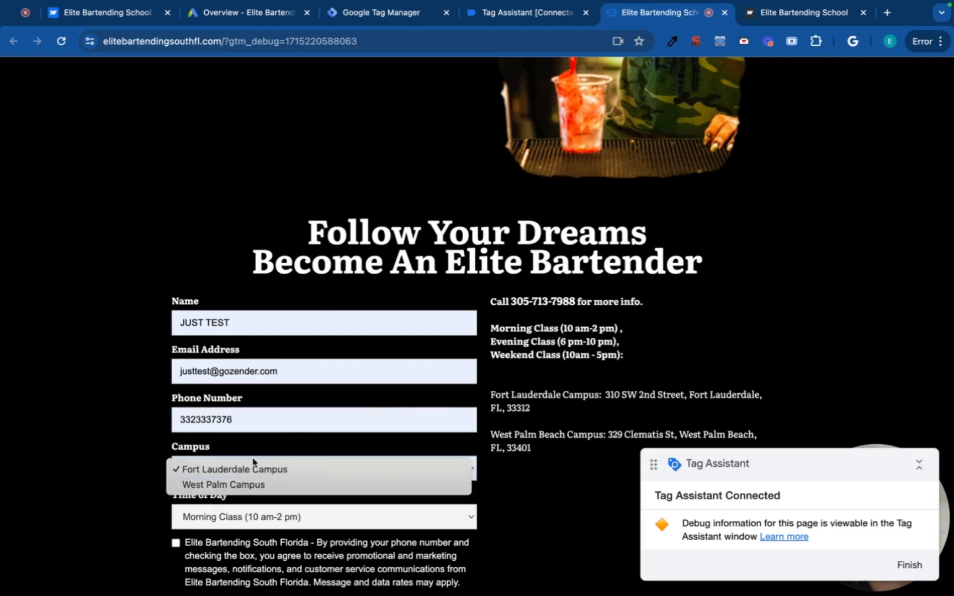
left_click(249, 468)
left_click(216, 547)
Submit the signup form and return to the Tag Assistant debug results.
scroll(217, 531, "down", 3)
left_click(222, 482)
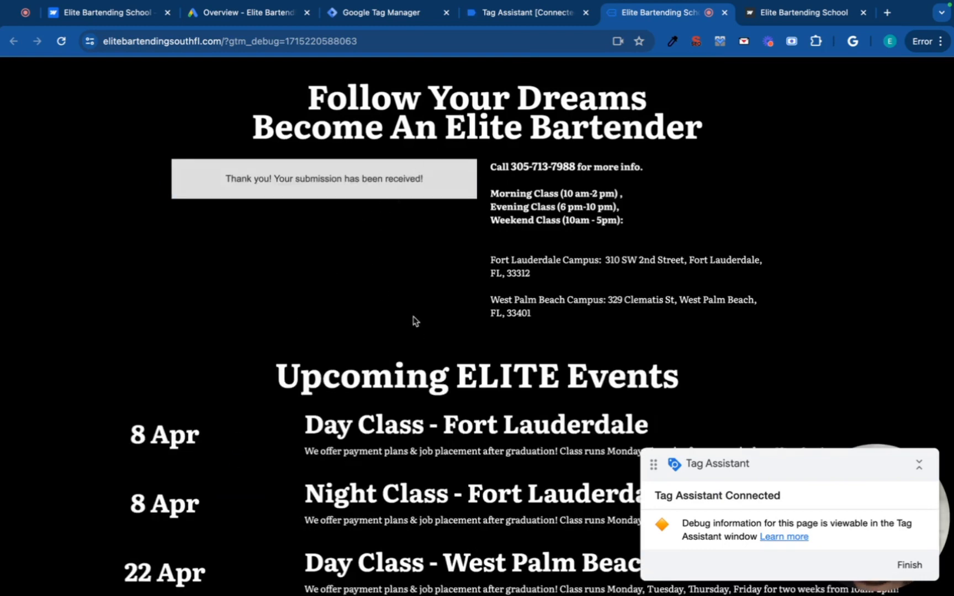
left_click(540, 19)
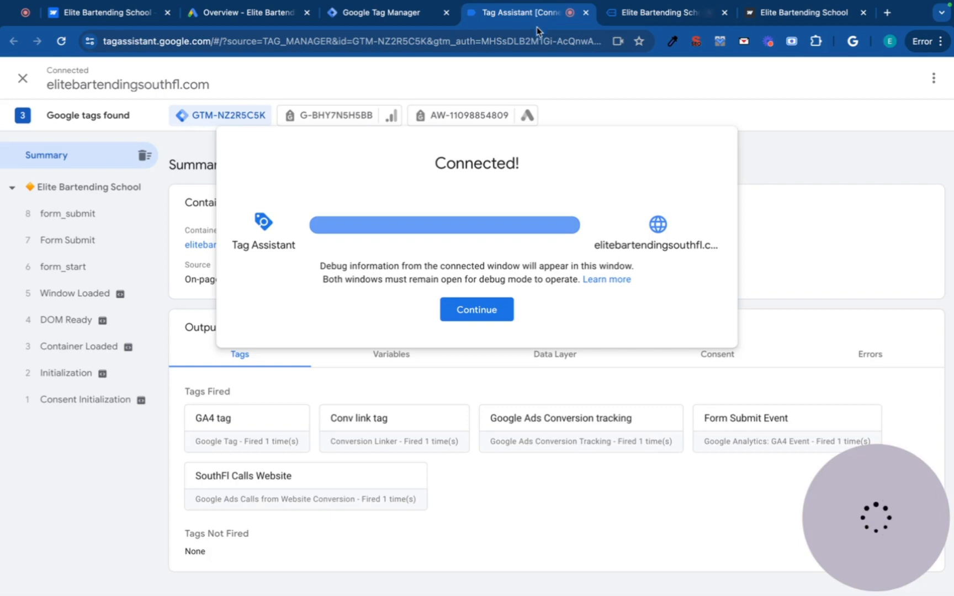